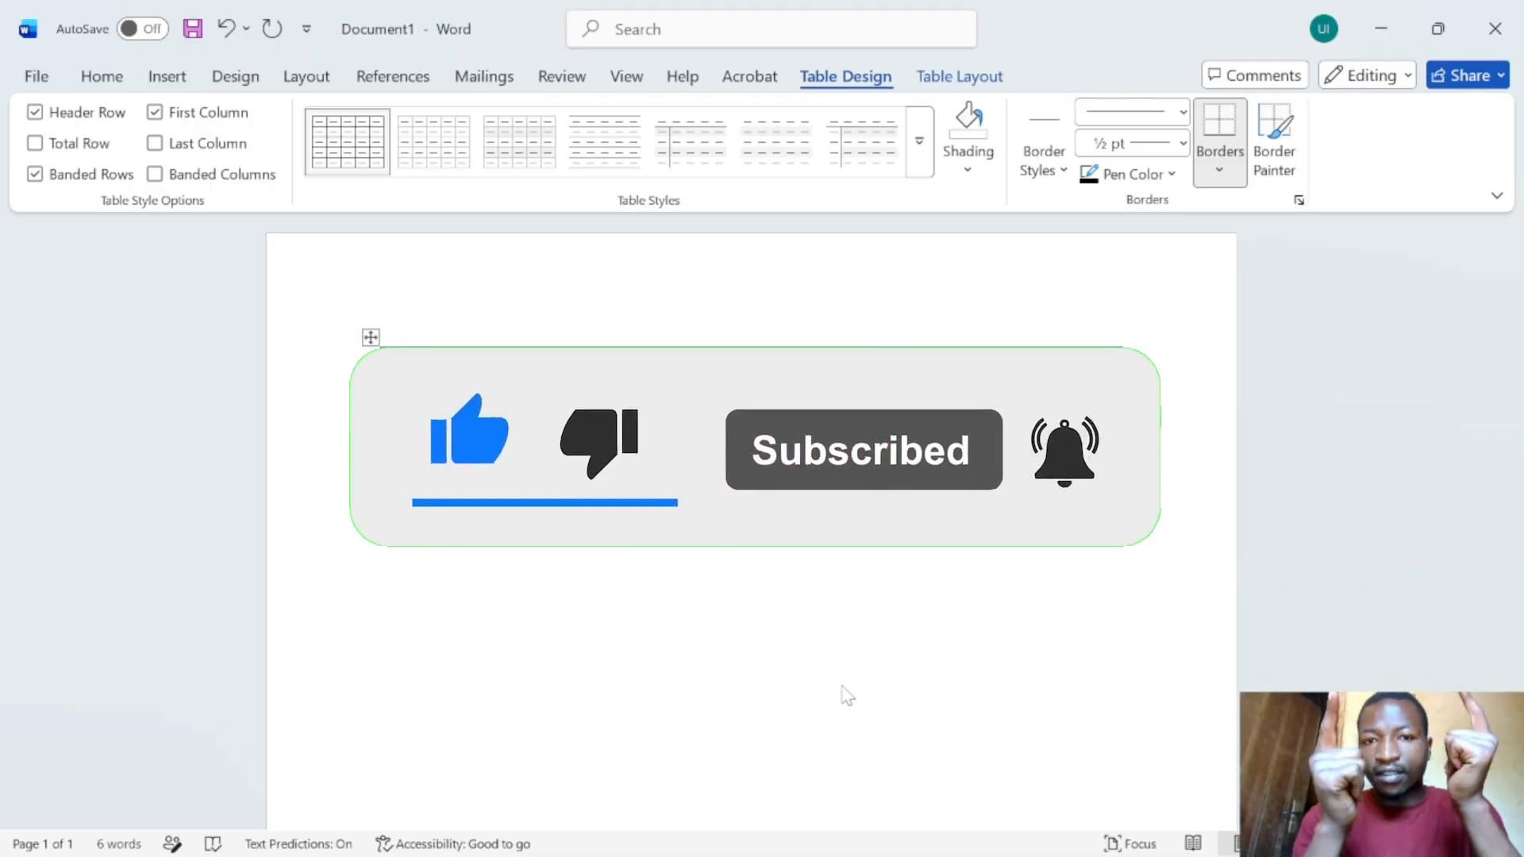
- Close the table document without saving and show the desktop
left_click(1479, 41)
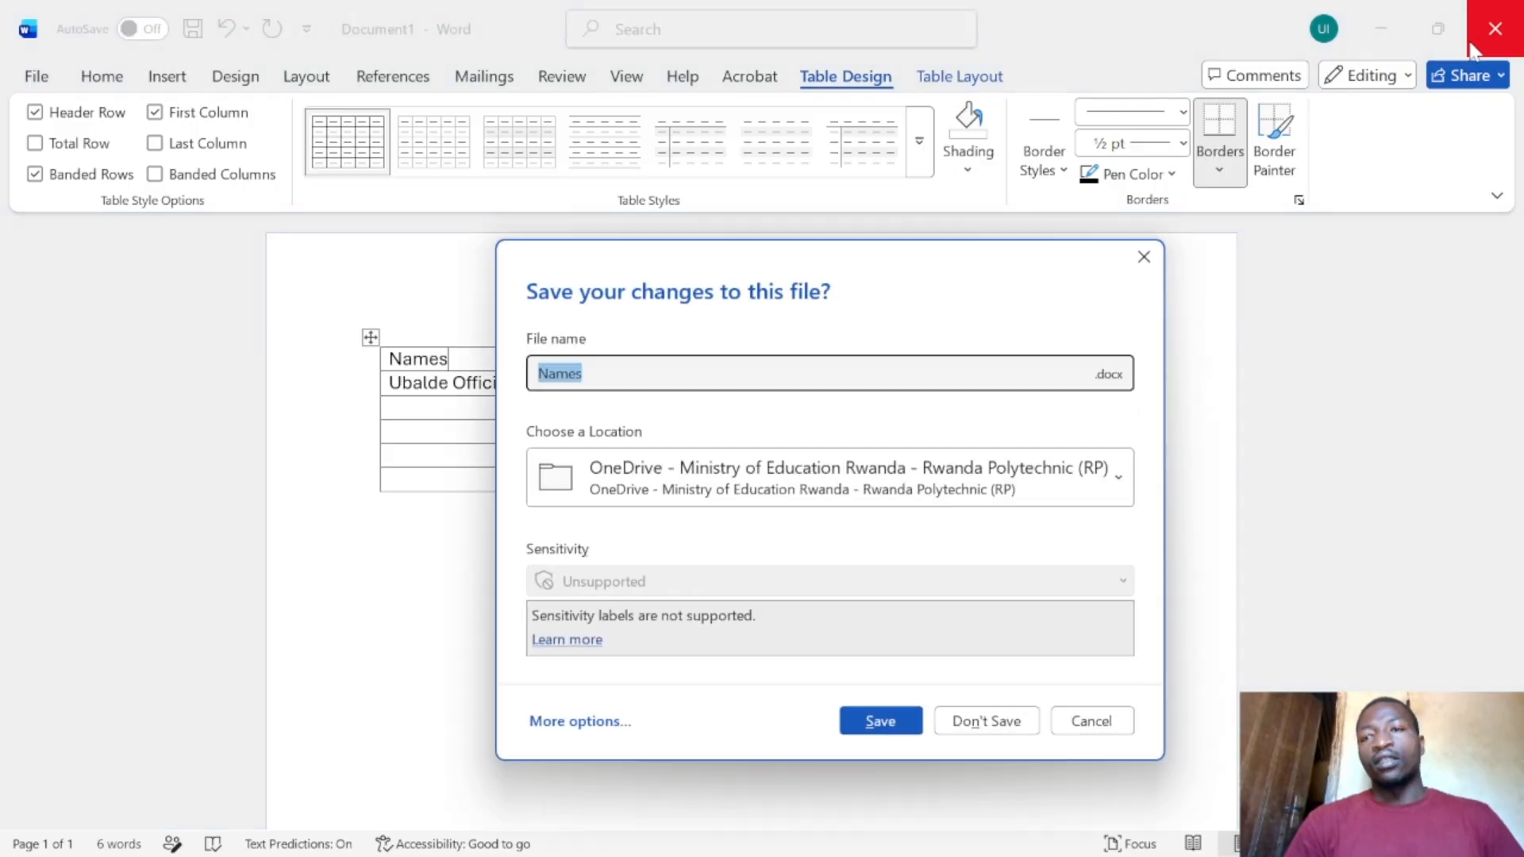
left_click(966, 719)
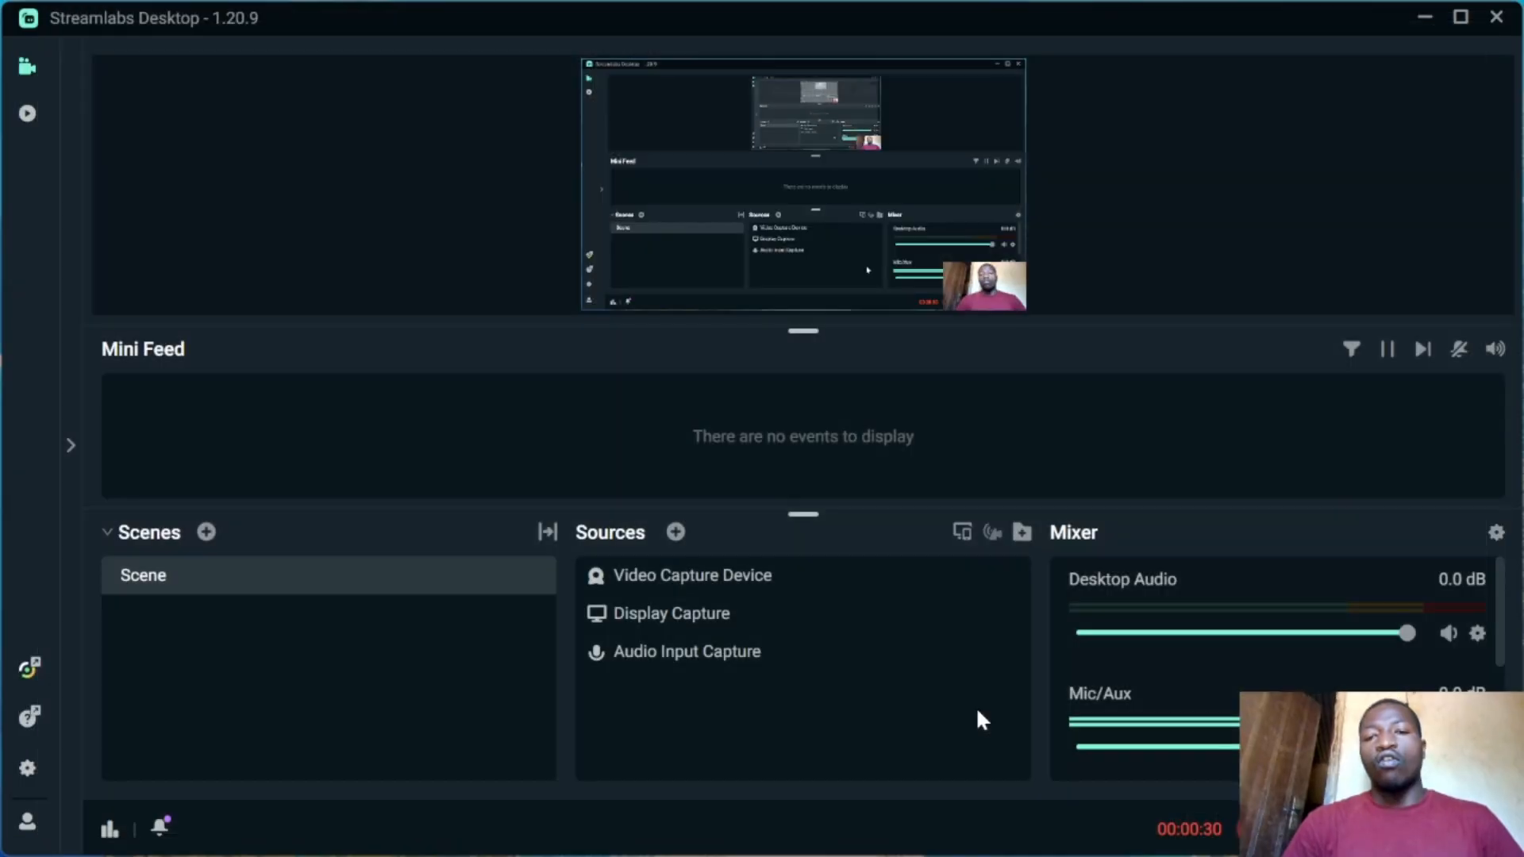
key("super+d")
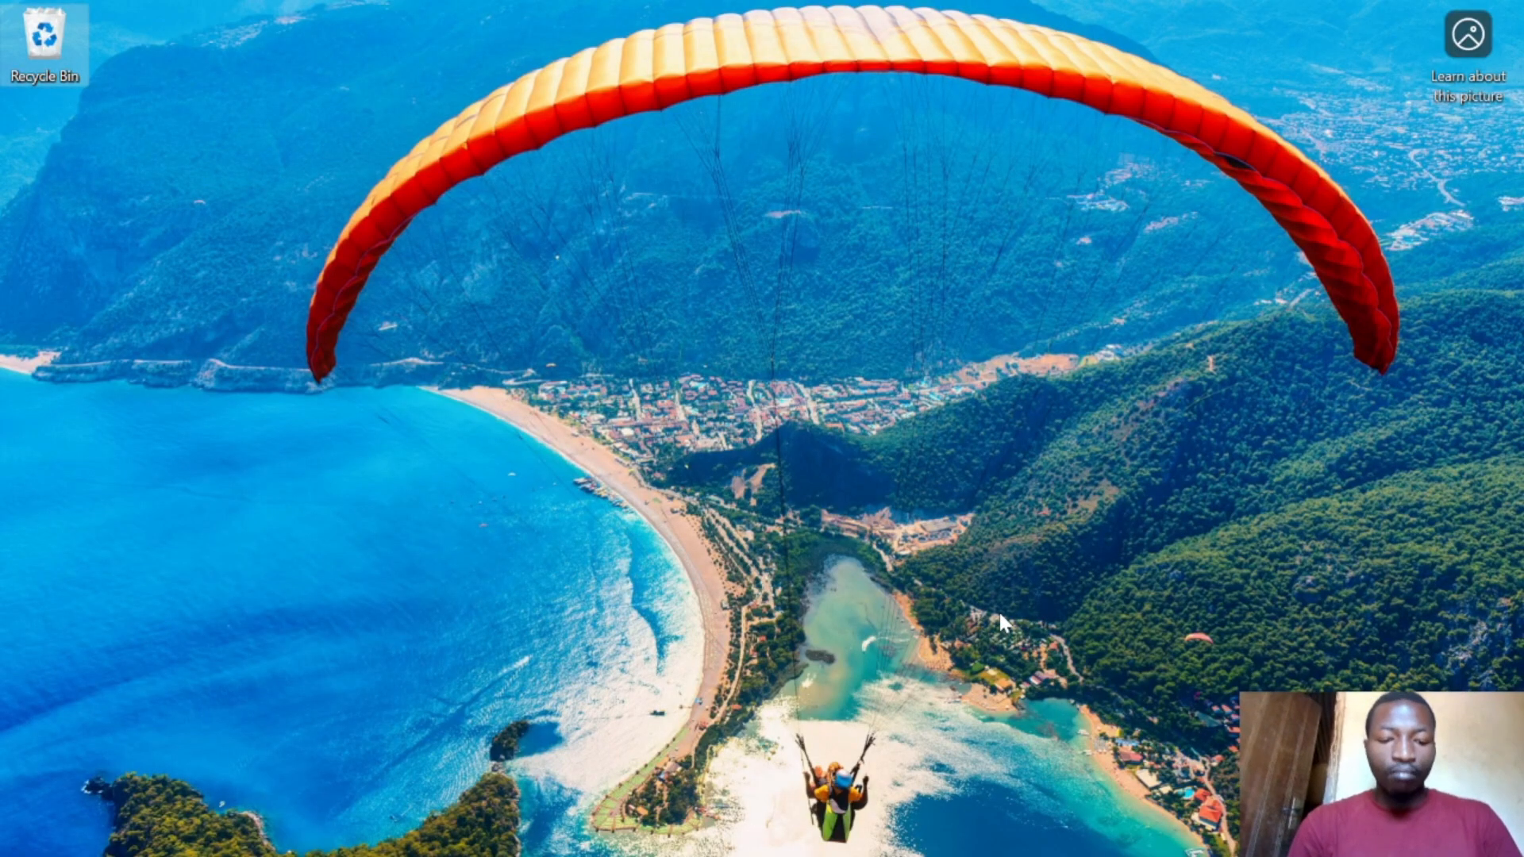
- Search Start for 'word' with screen magnification on and launch Word
key("super")
key("super")
key("super")
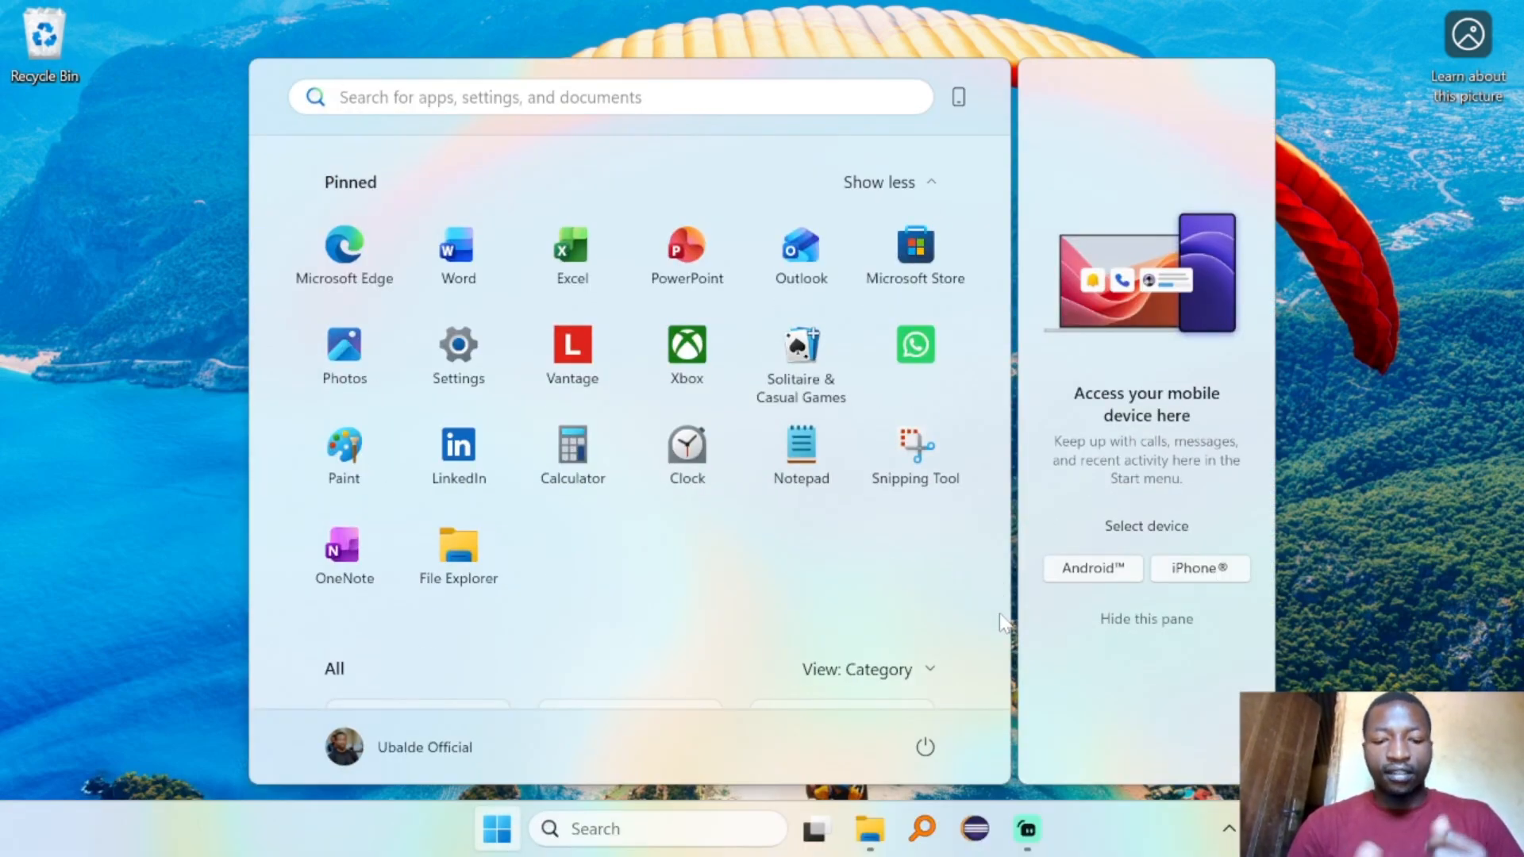
type("word")
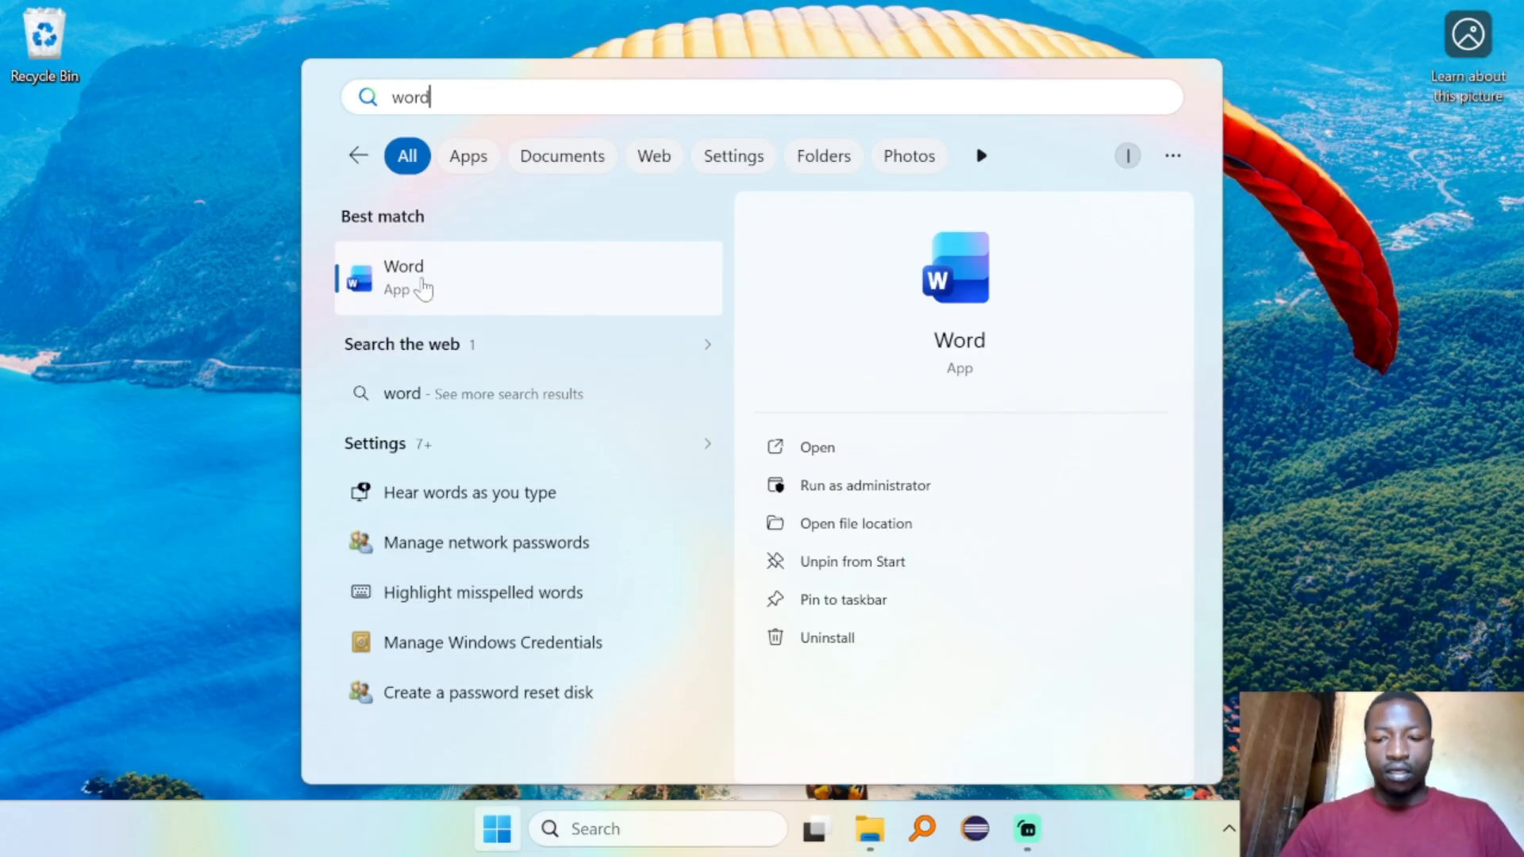
key("super+plus")
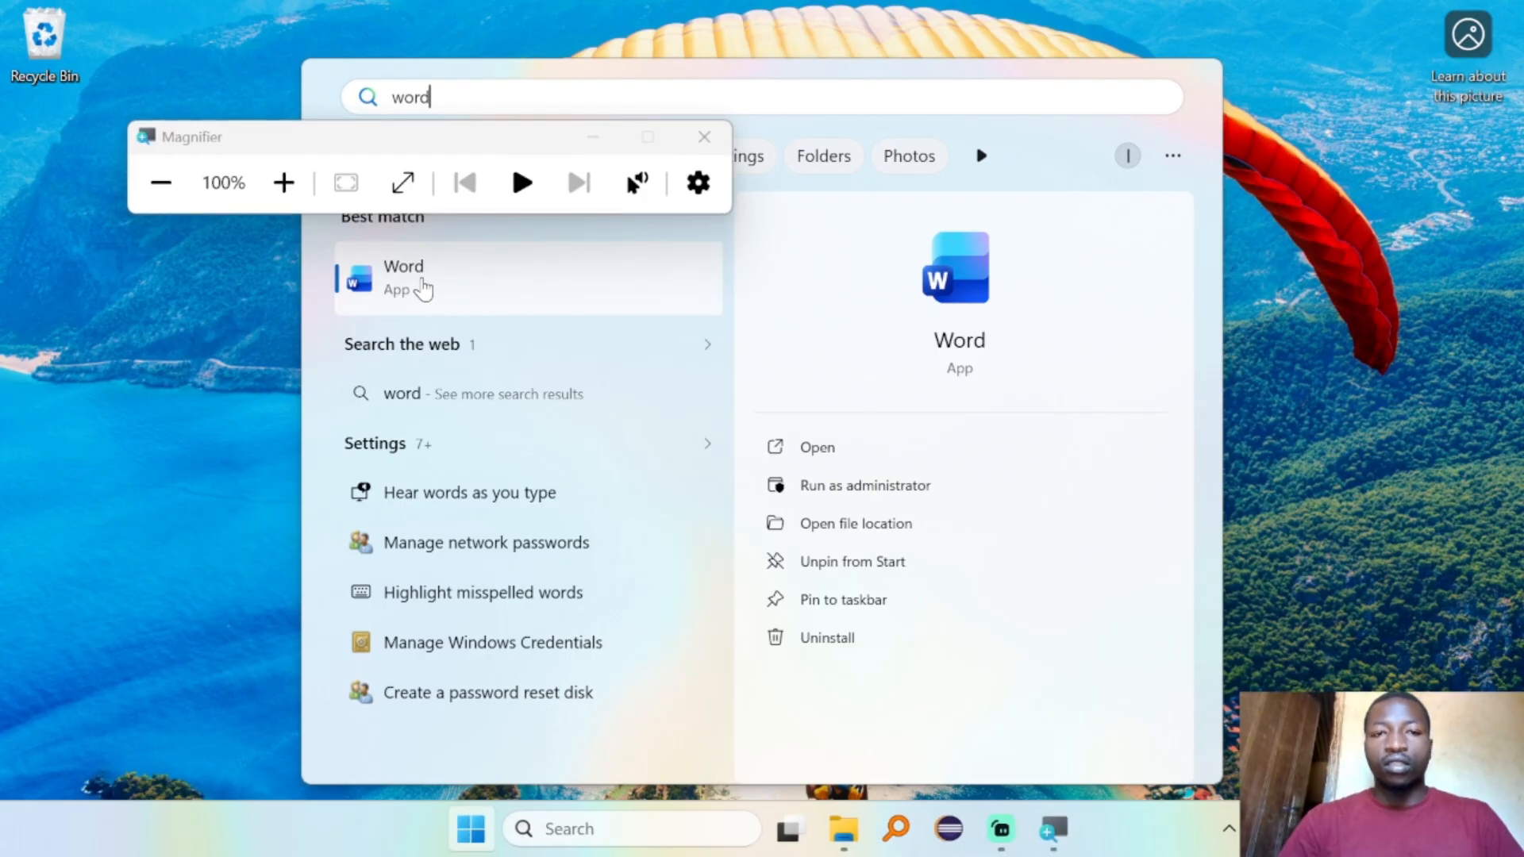
left_click(593, 140)
key("super+plus")
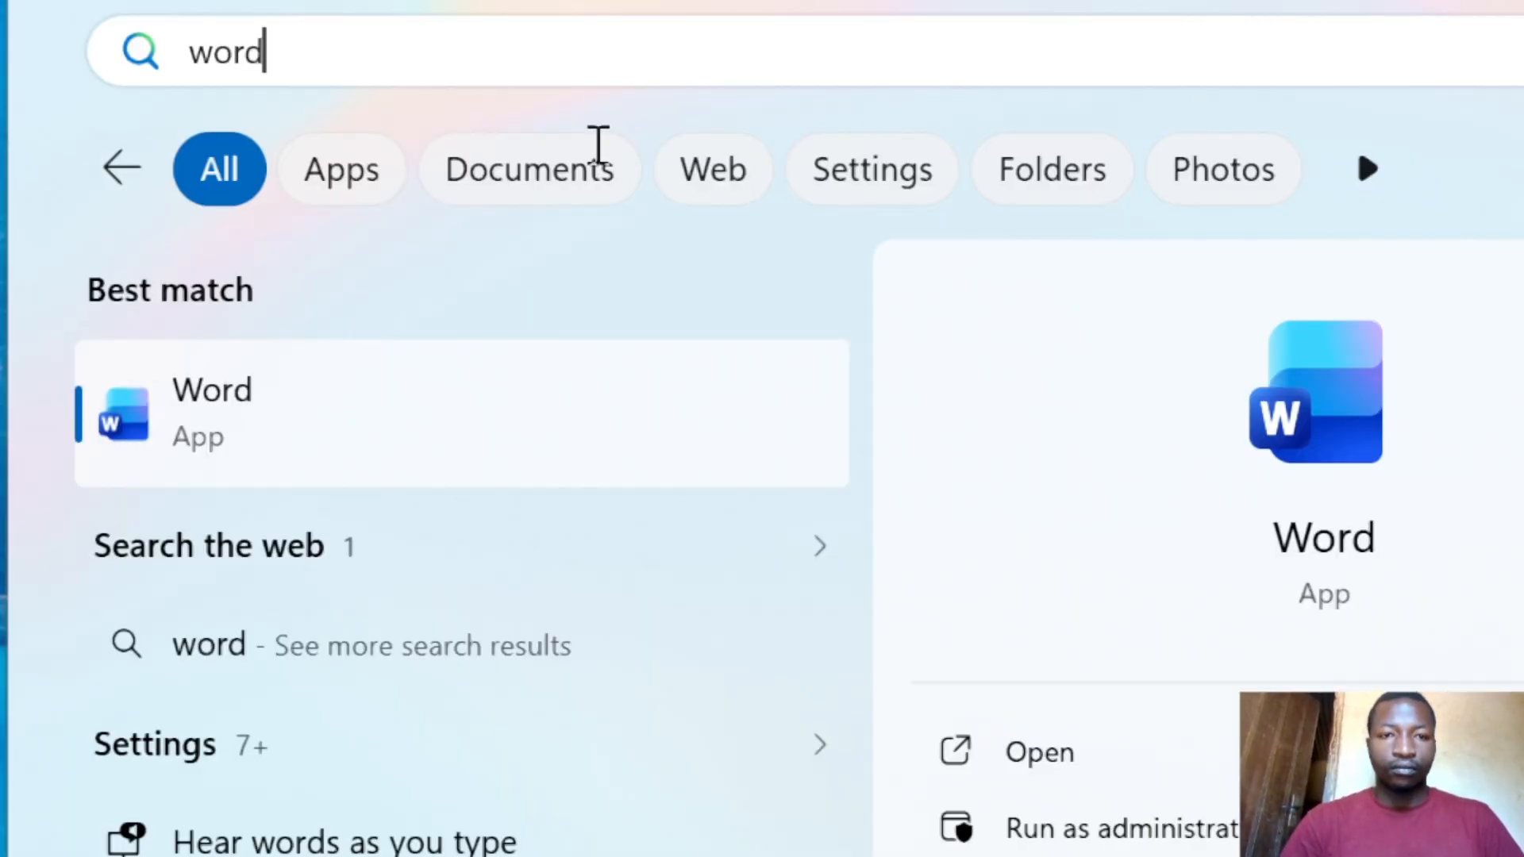
left_click(304, 429)
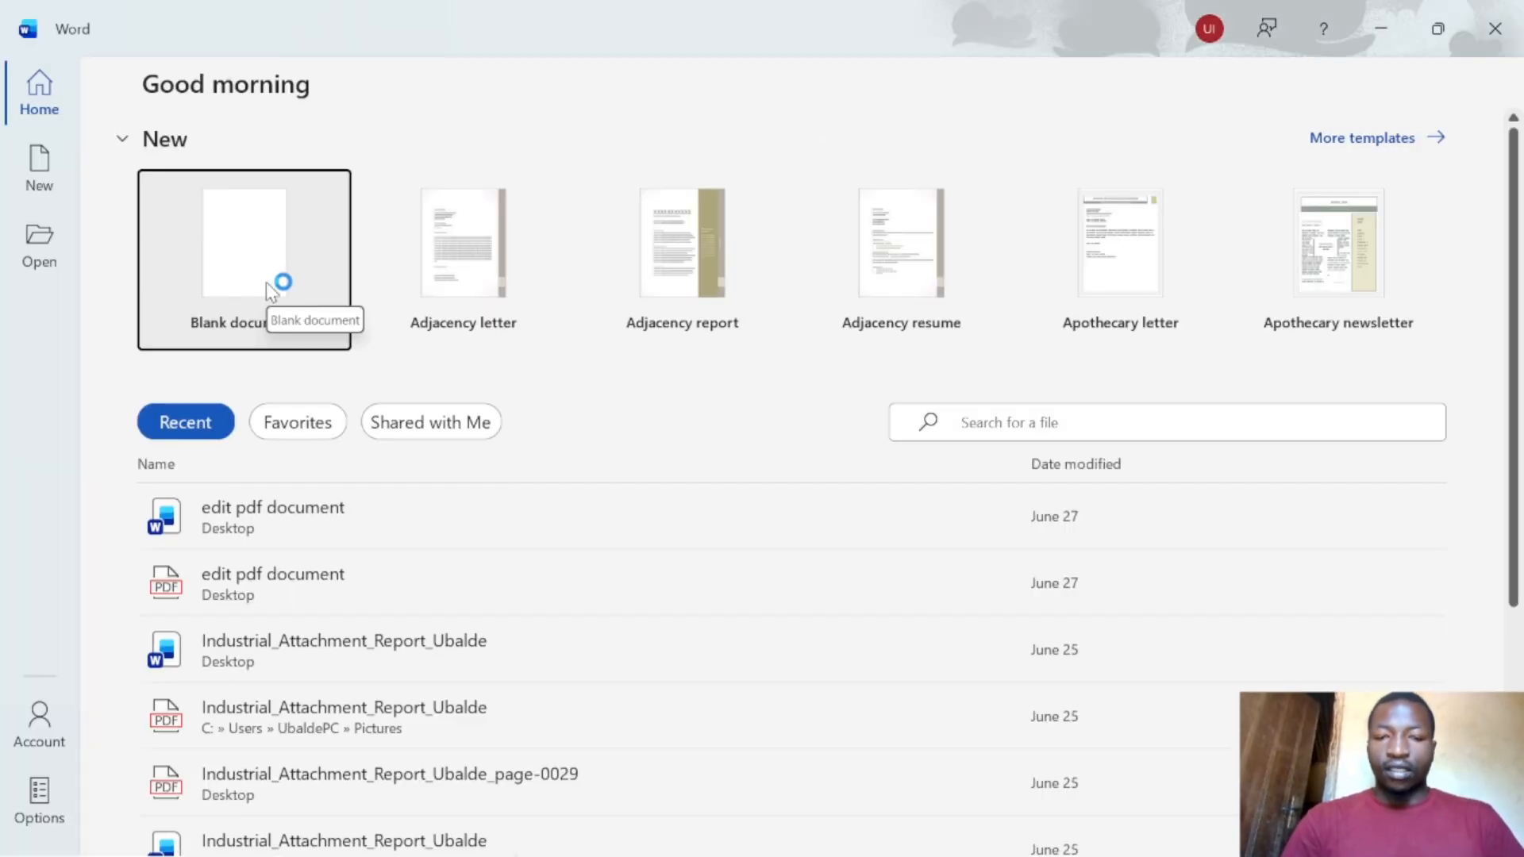
- Create a new blank document, Document1, from the magnified Word start screen
key("super+plus")
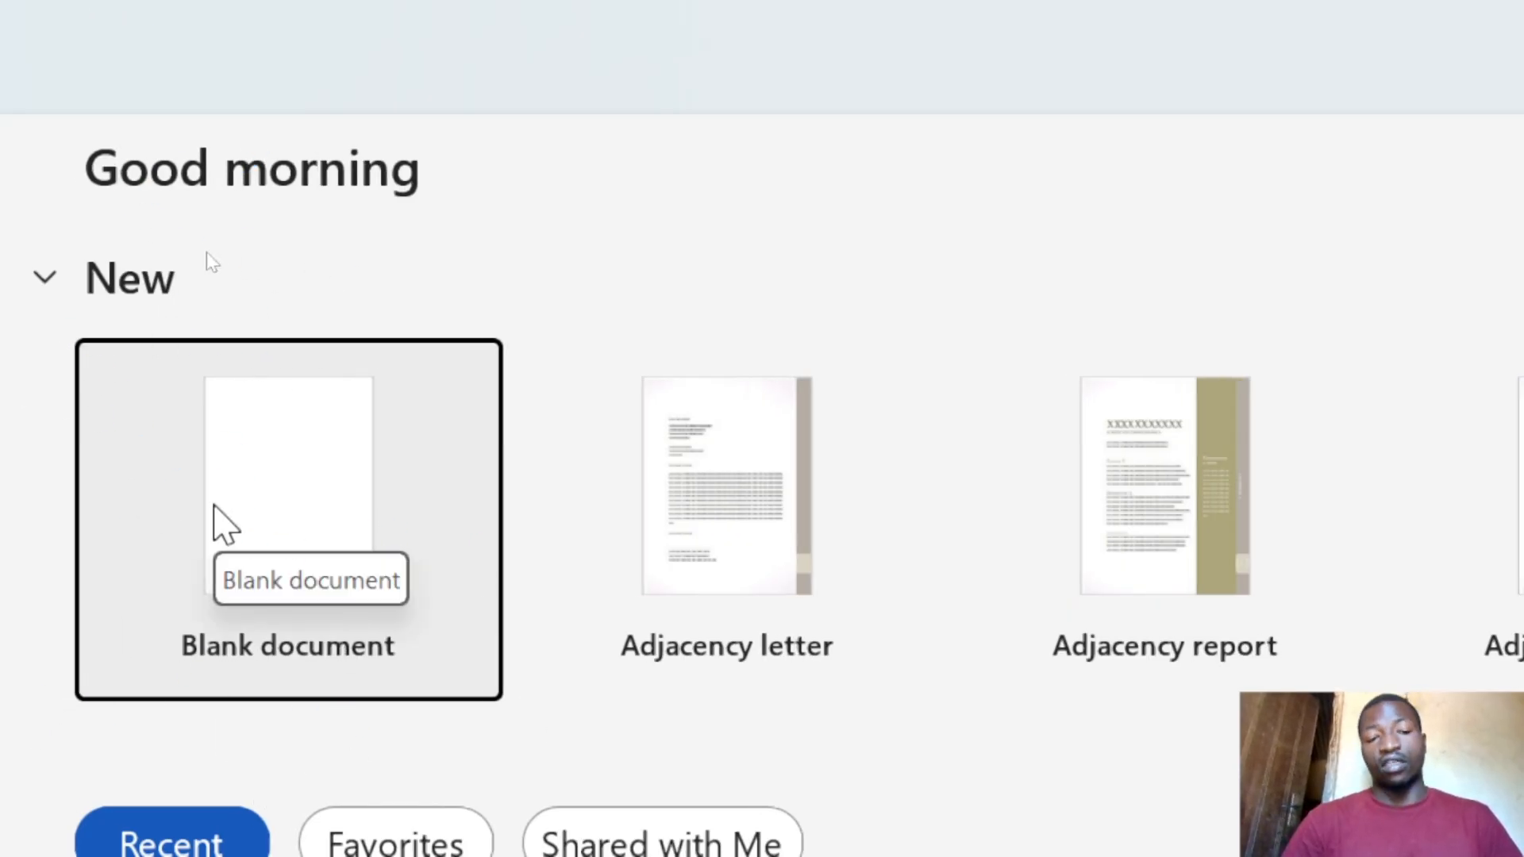
left_click(214, 512)
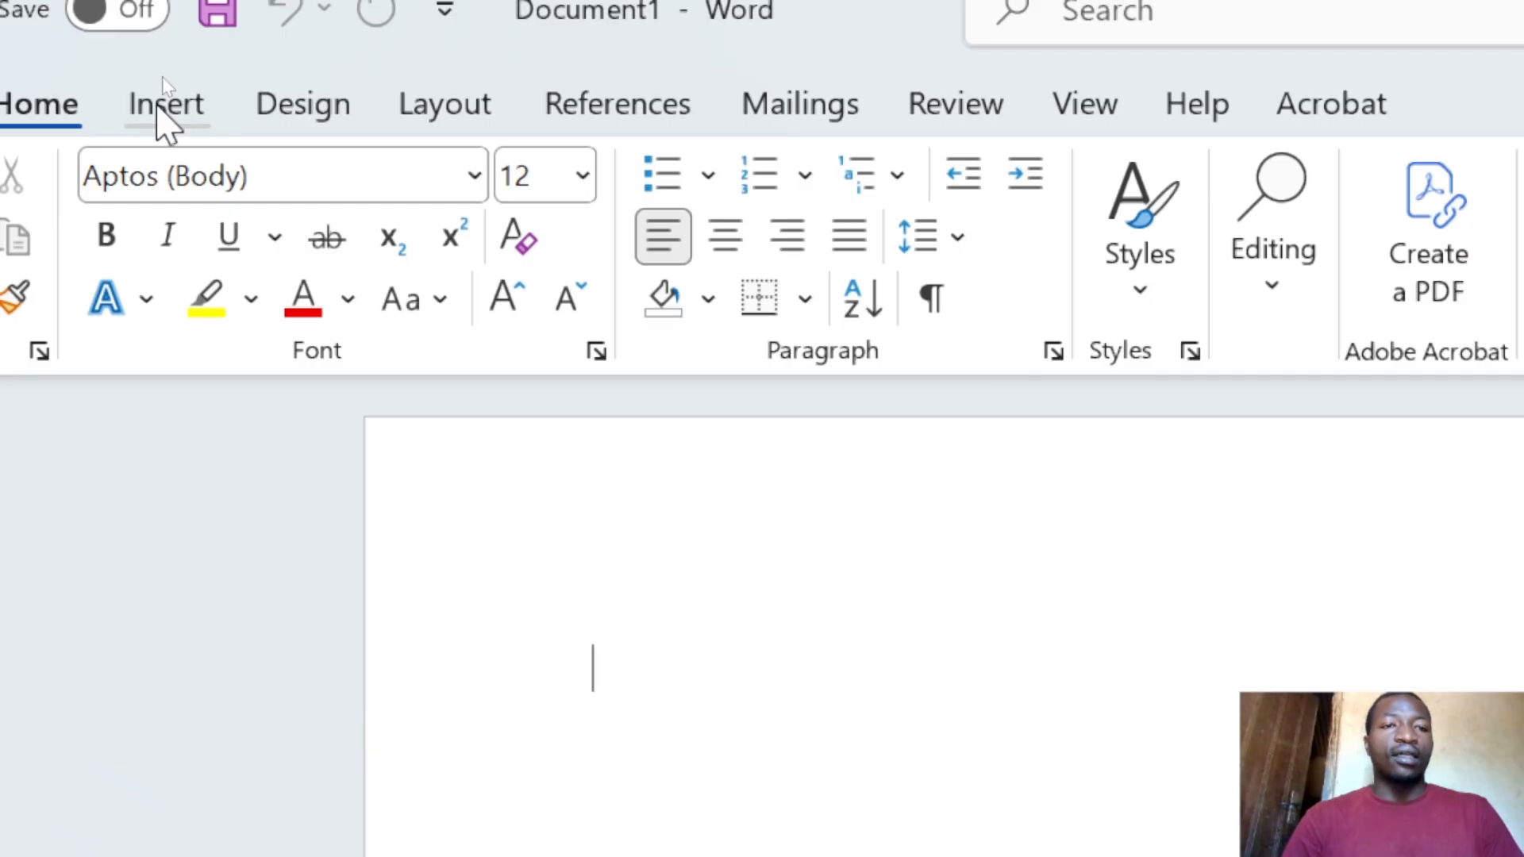
- Insert a 3-column by 4-row table from the Insert grid, then undo and redo it
left_click(159, 106)
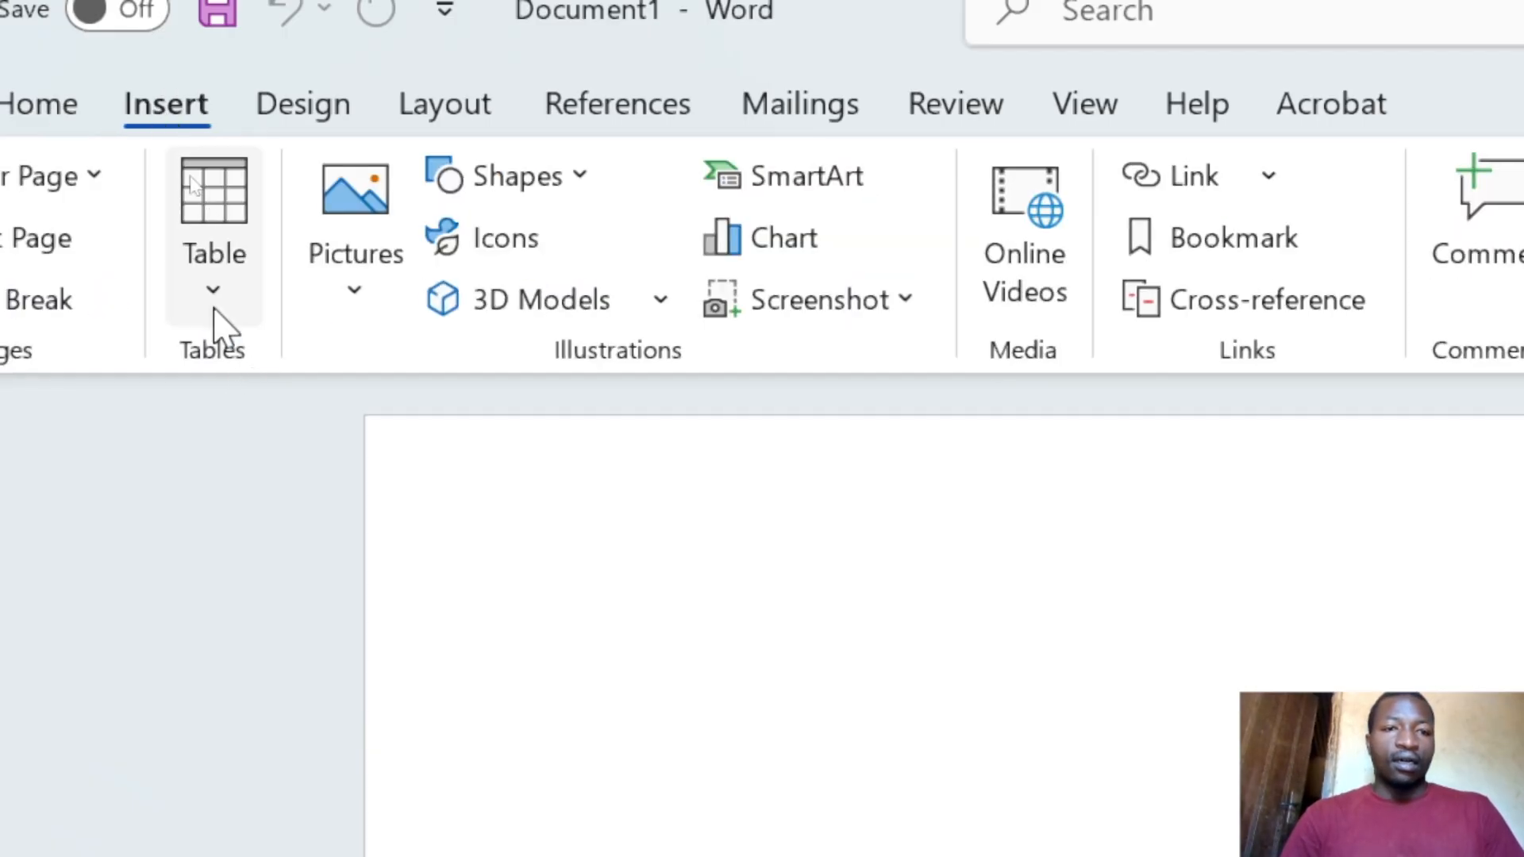
left_click(209, 256)
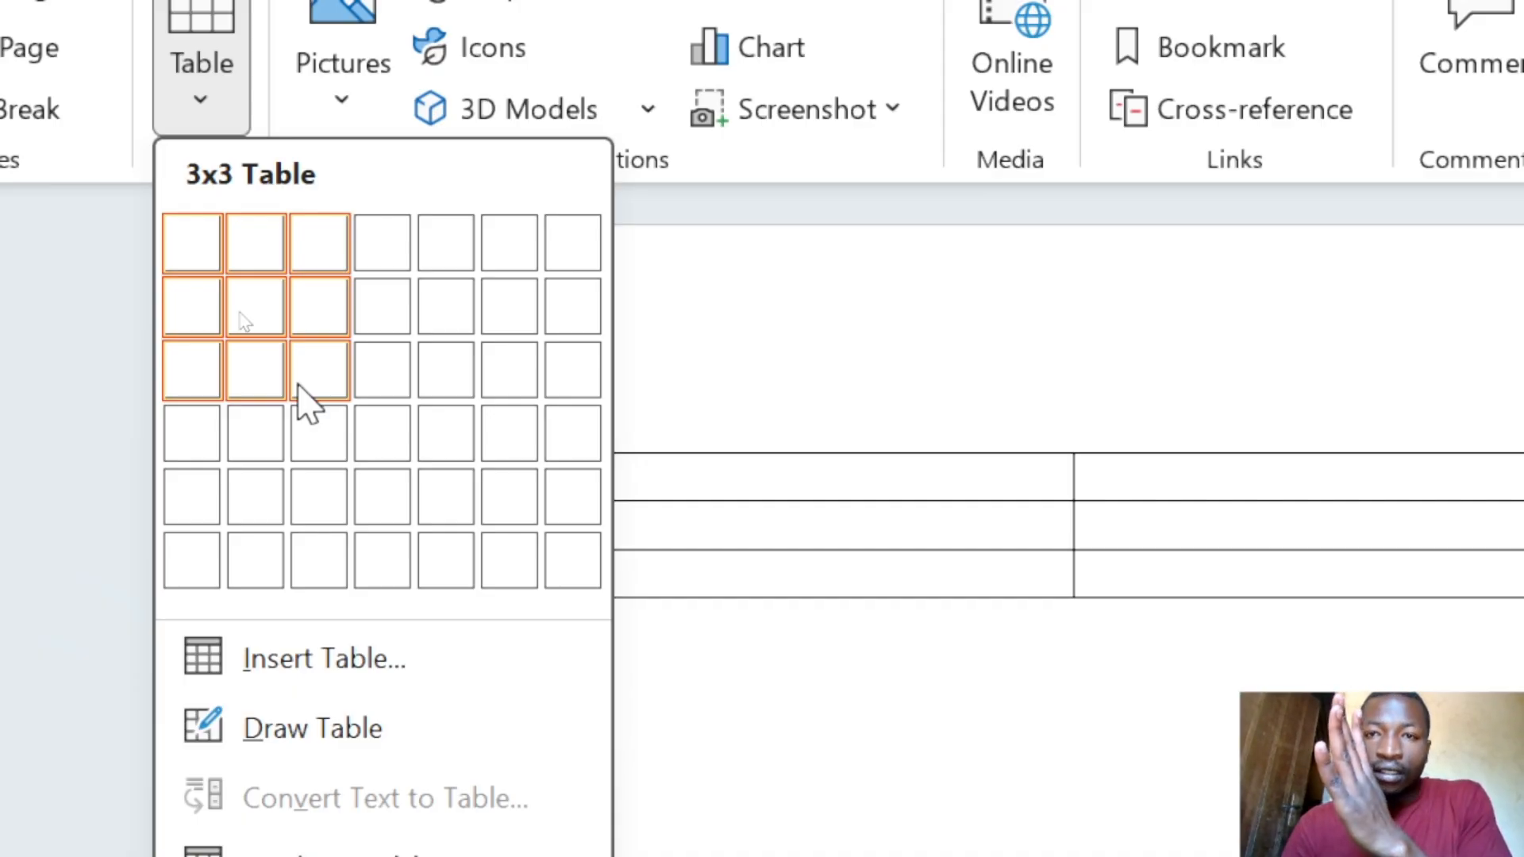
left_click(325, 445)
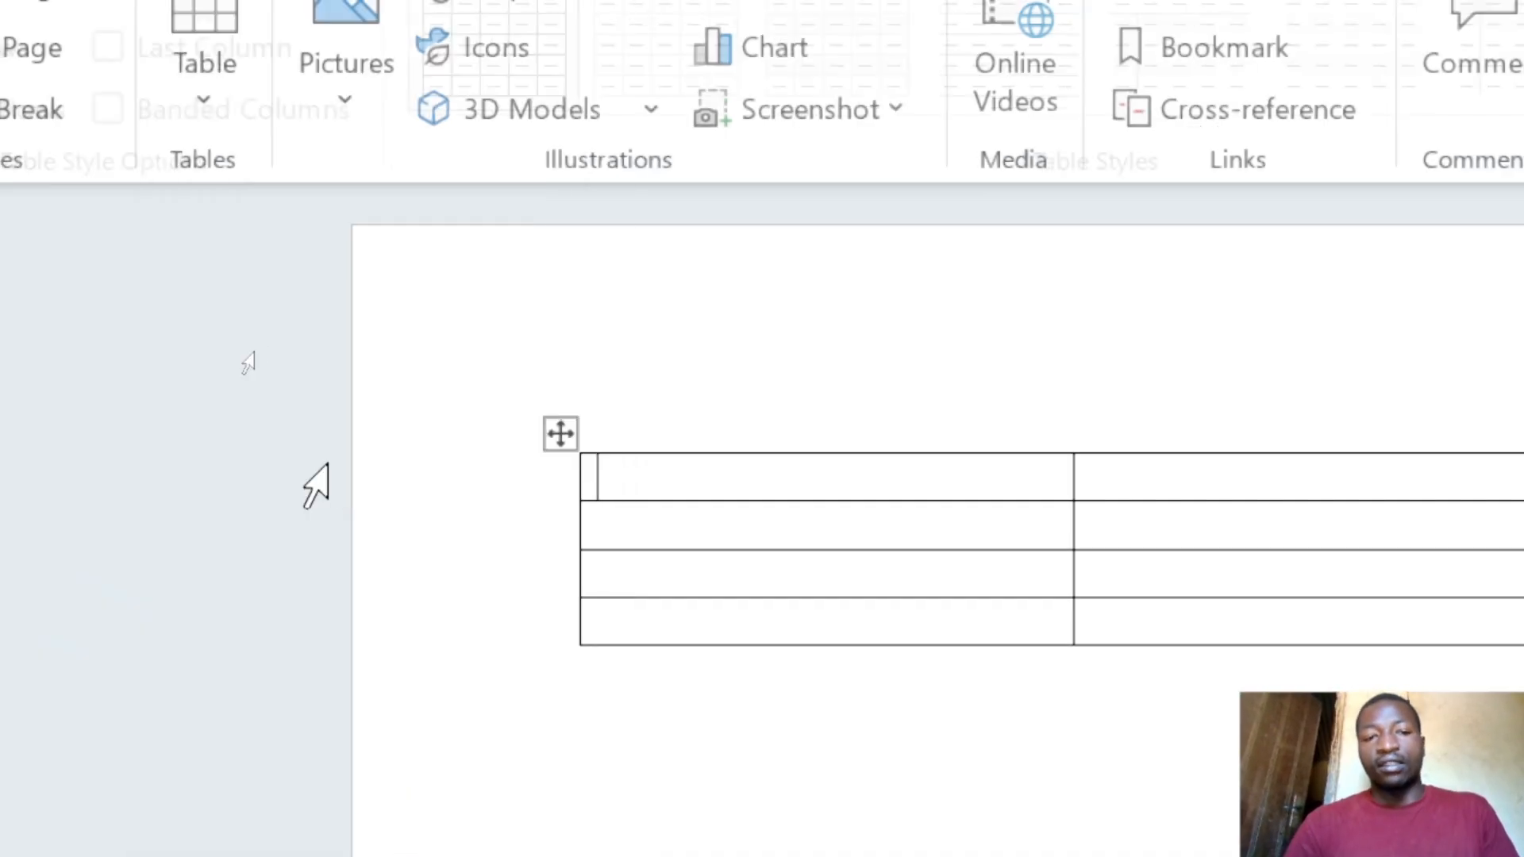
scroll(327, 463, "down", 7)
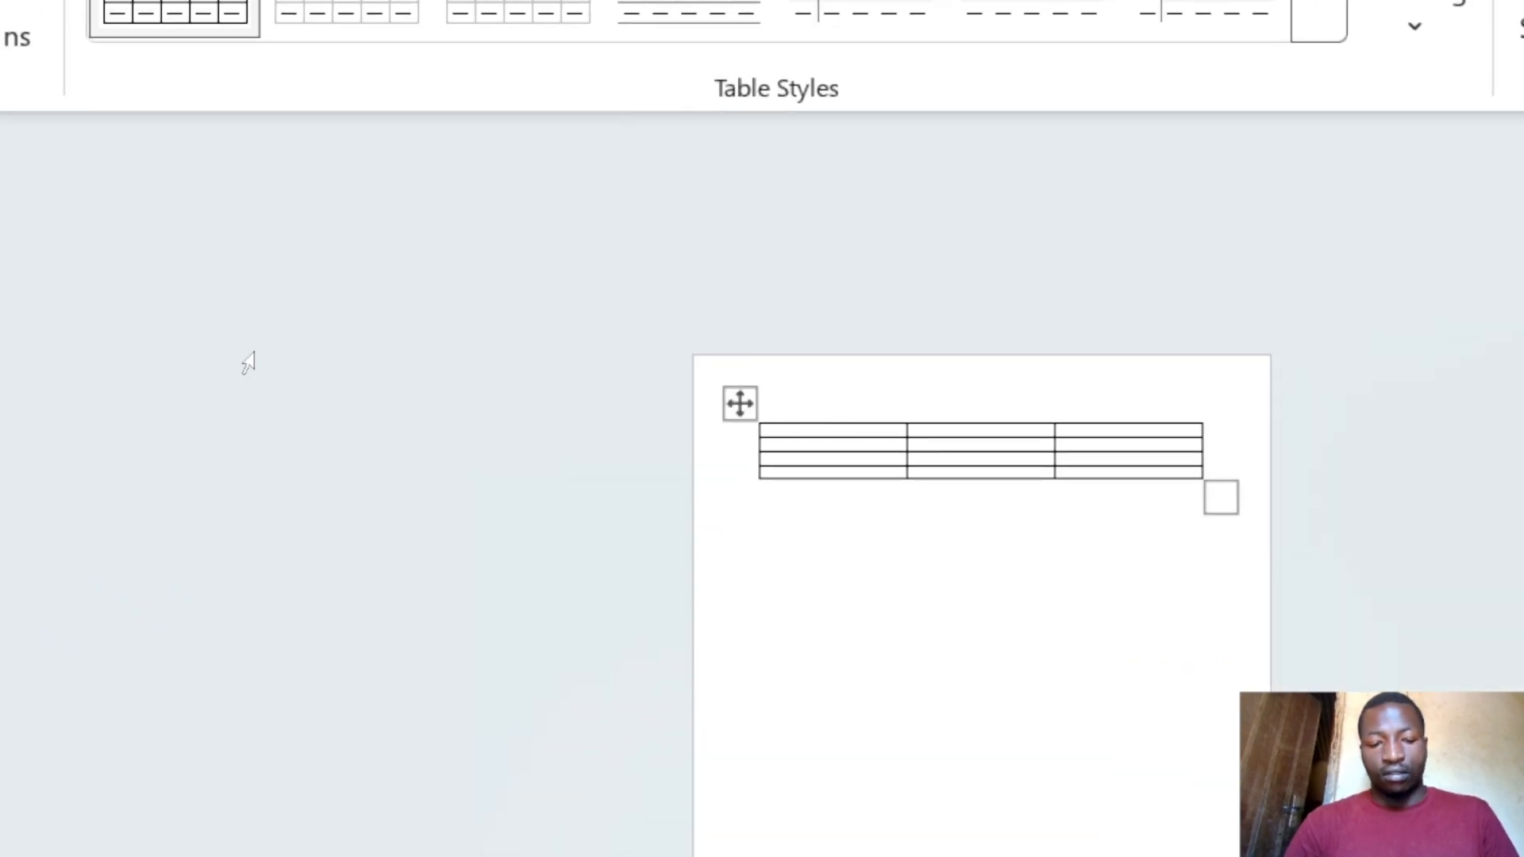
key("ctrl+z")
scroll(254, 353, "up", 1)
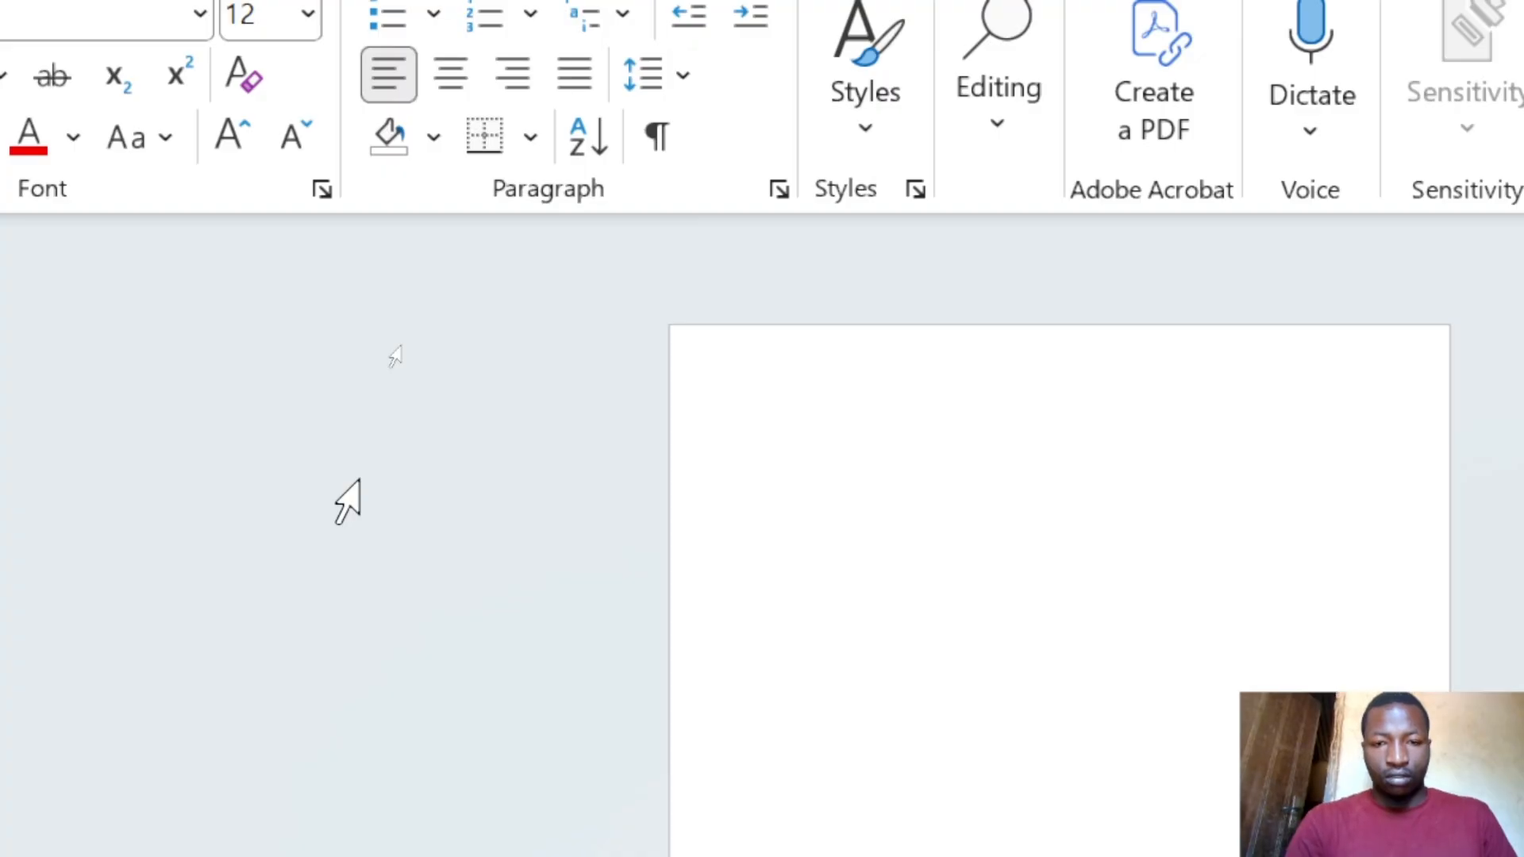
key("ctrl+y")
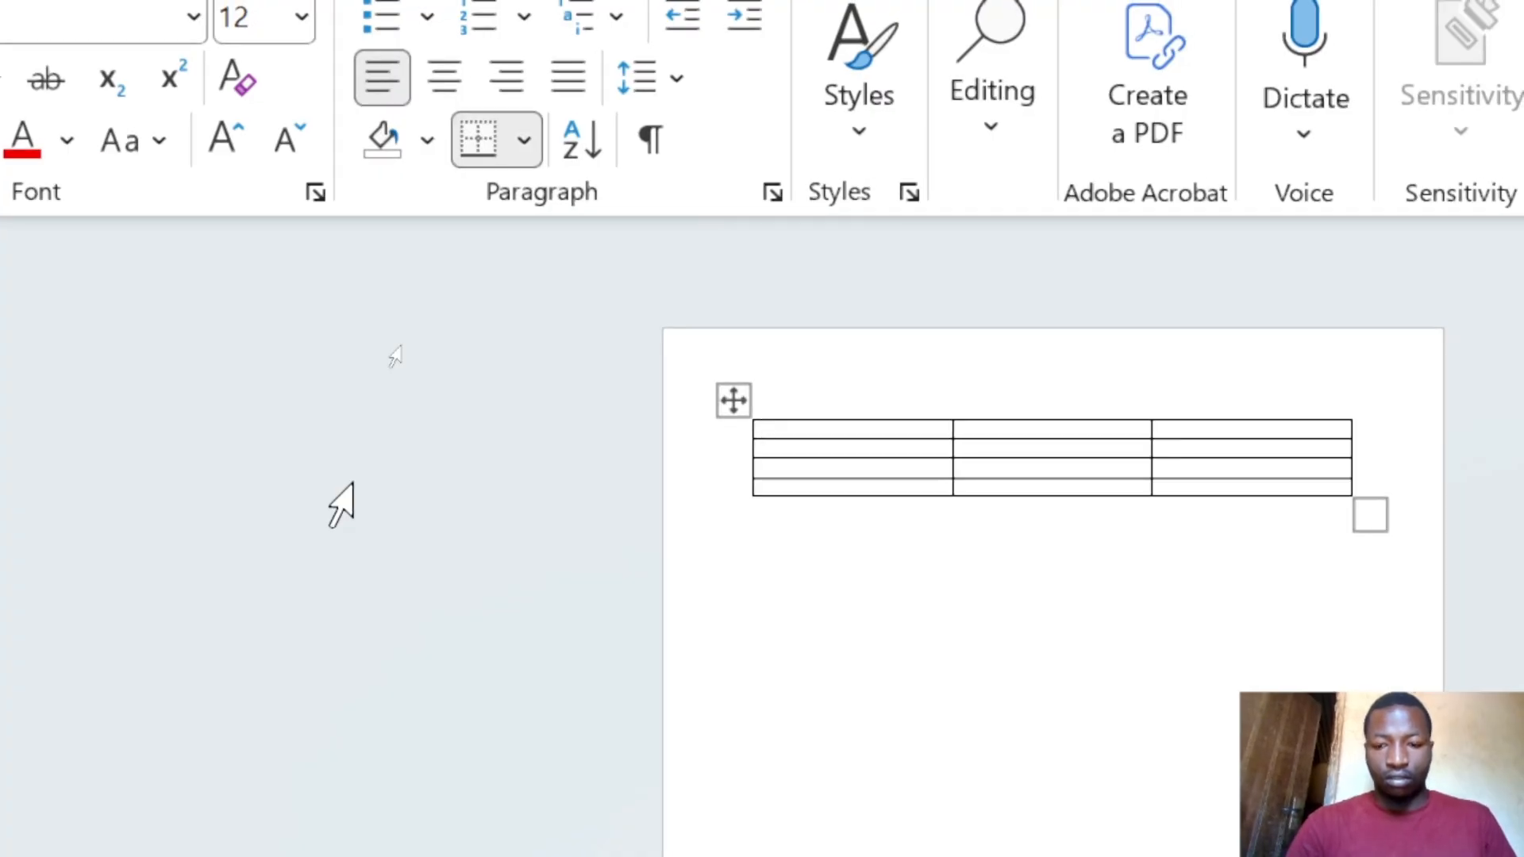
scroll(342, 505, "up", 10)
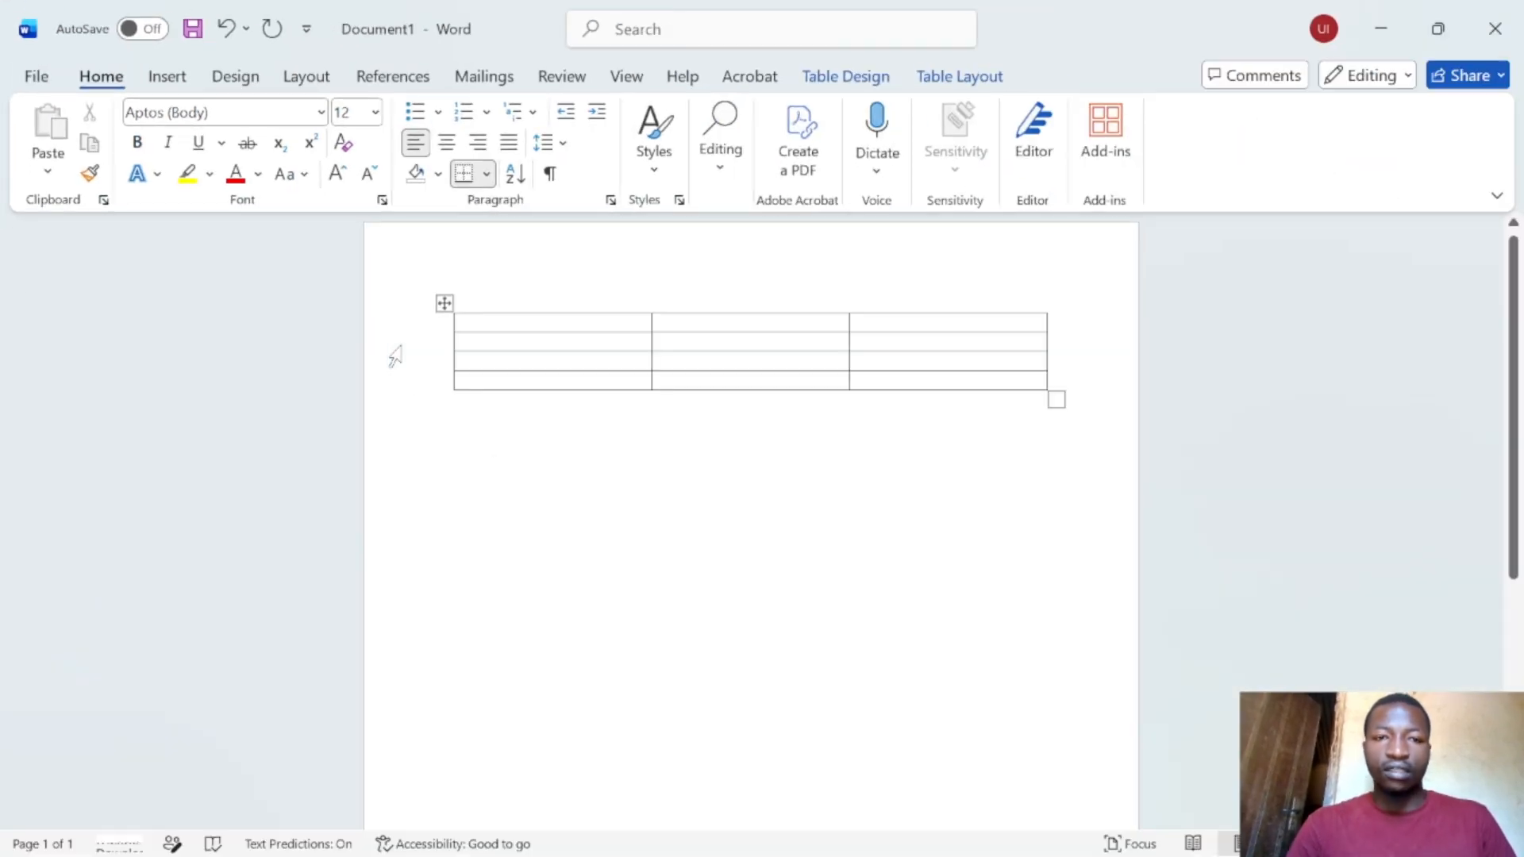
- Add an empty line below the existing table
left_click(180, 83)
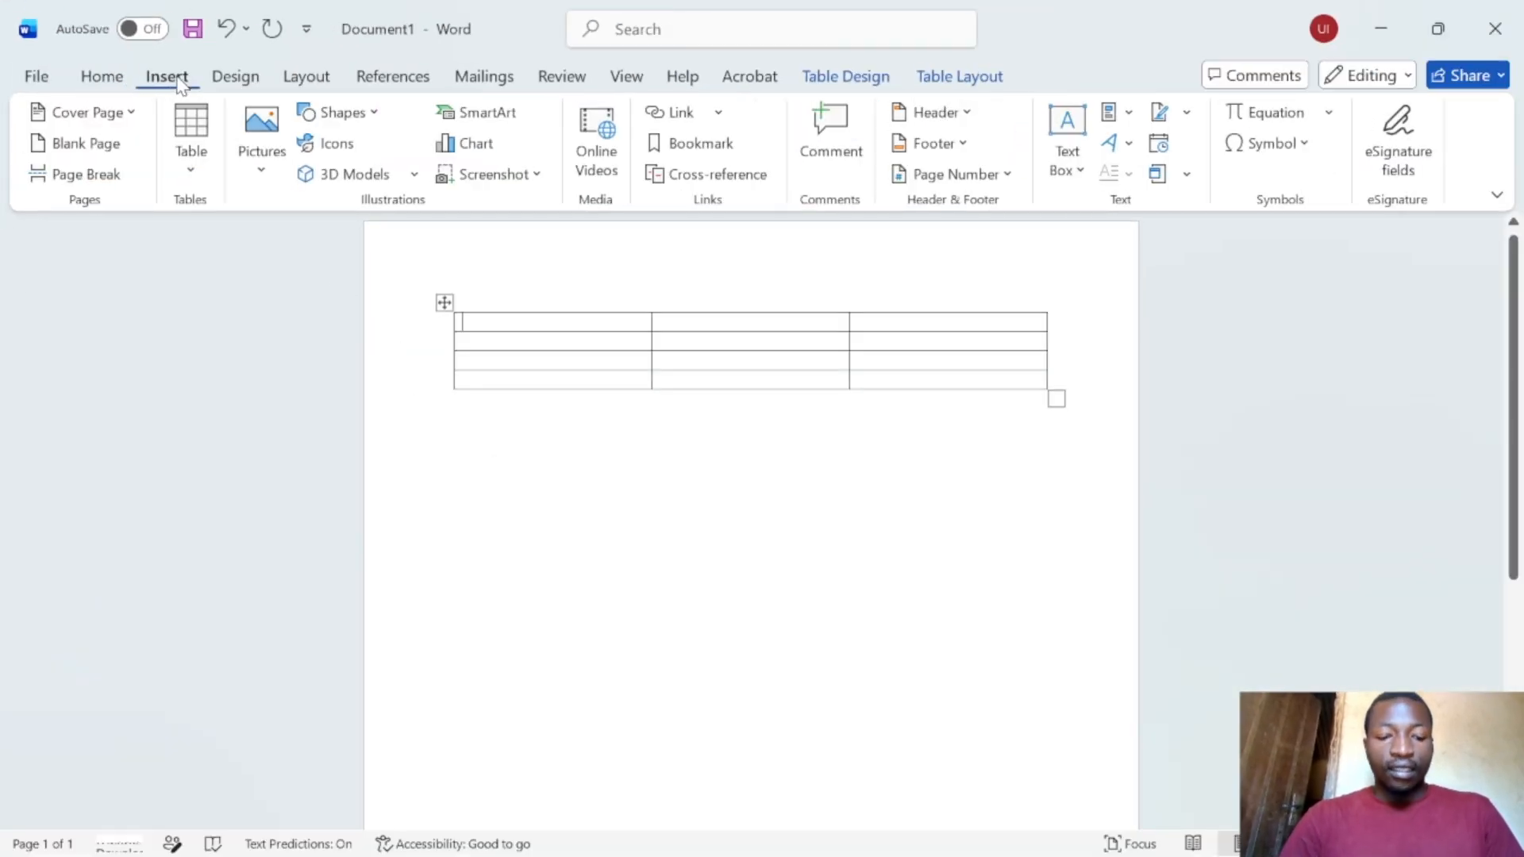
left_click(547, 407)
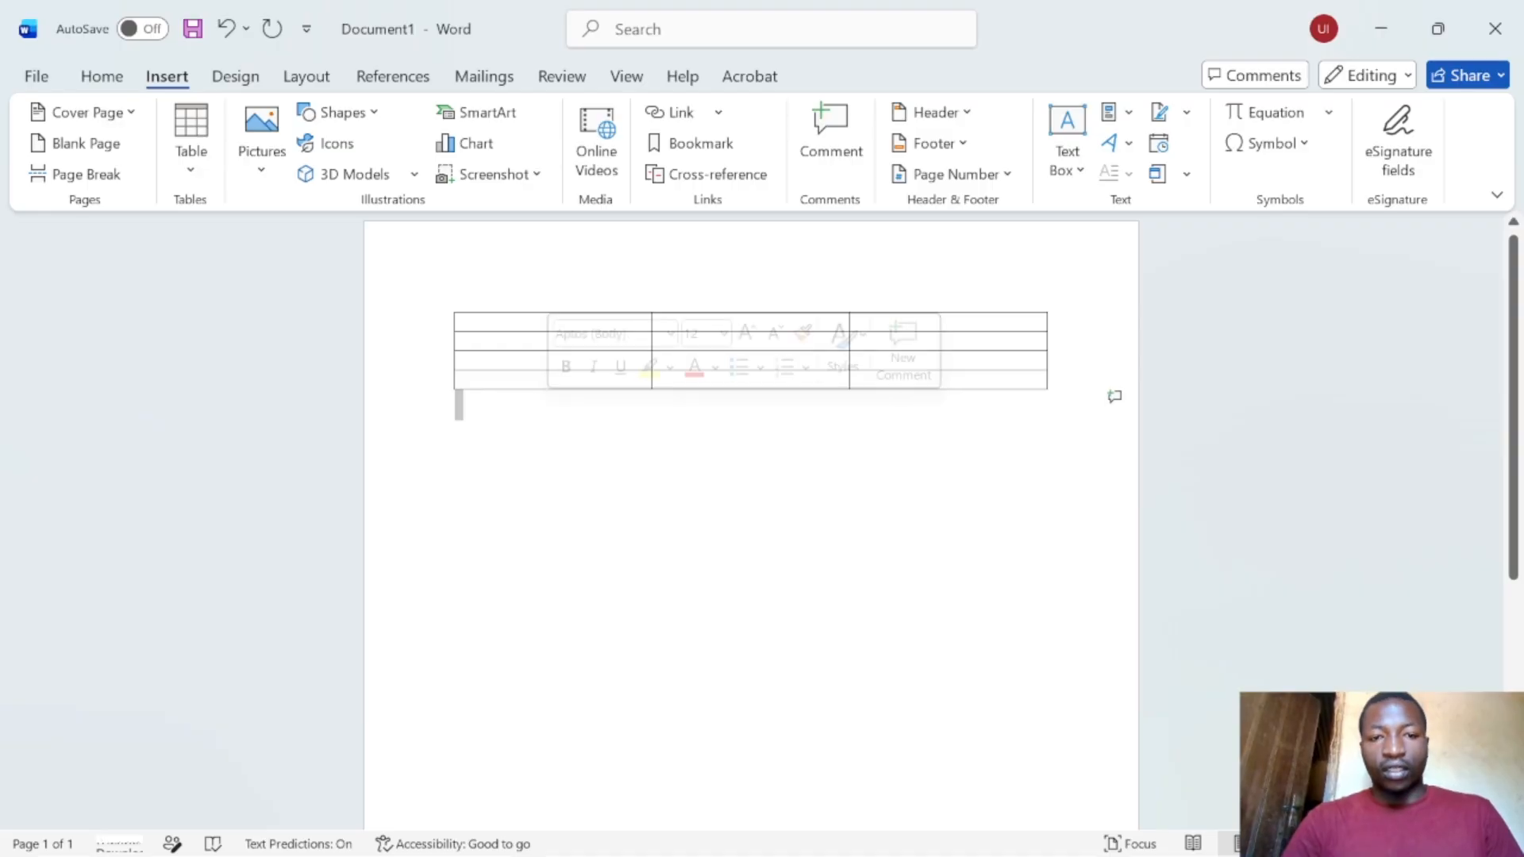
key("Return")
key("Return")
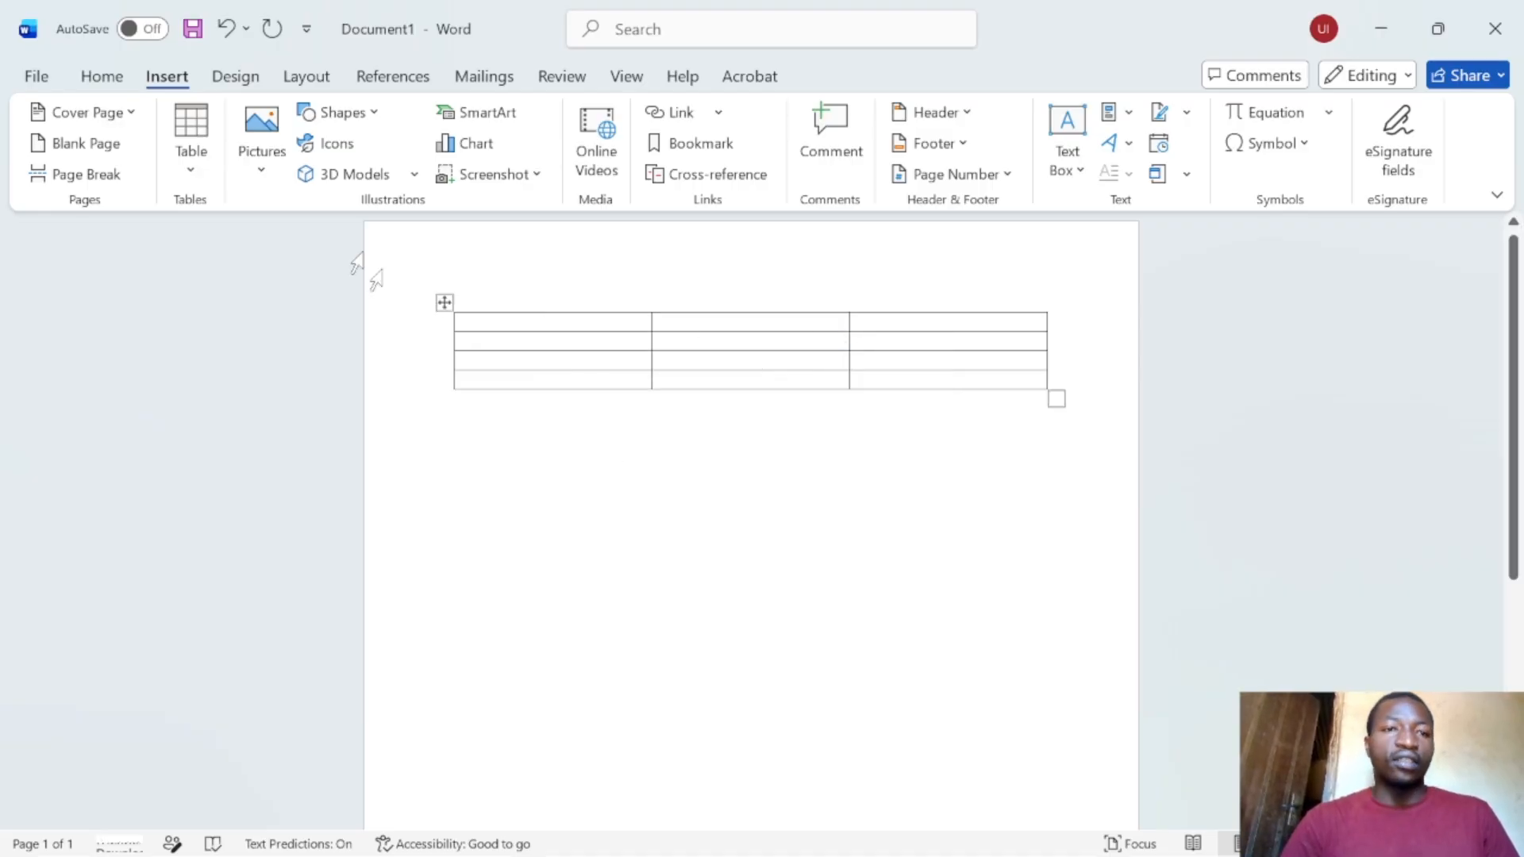
- Set up a 5-column, 50-row table in the Insert Table dialog
left_click(191, 158)
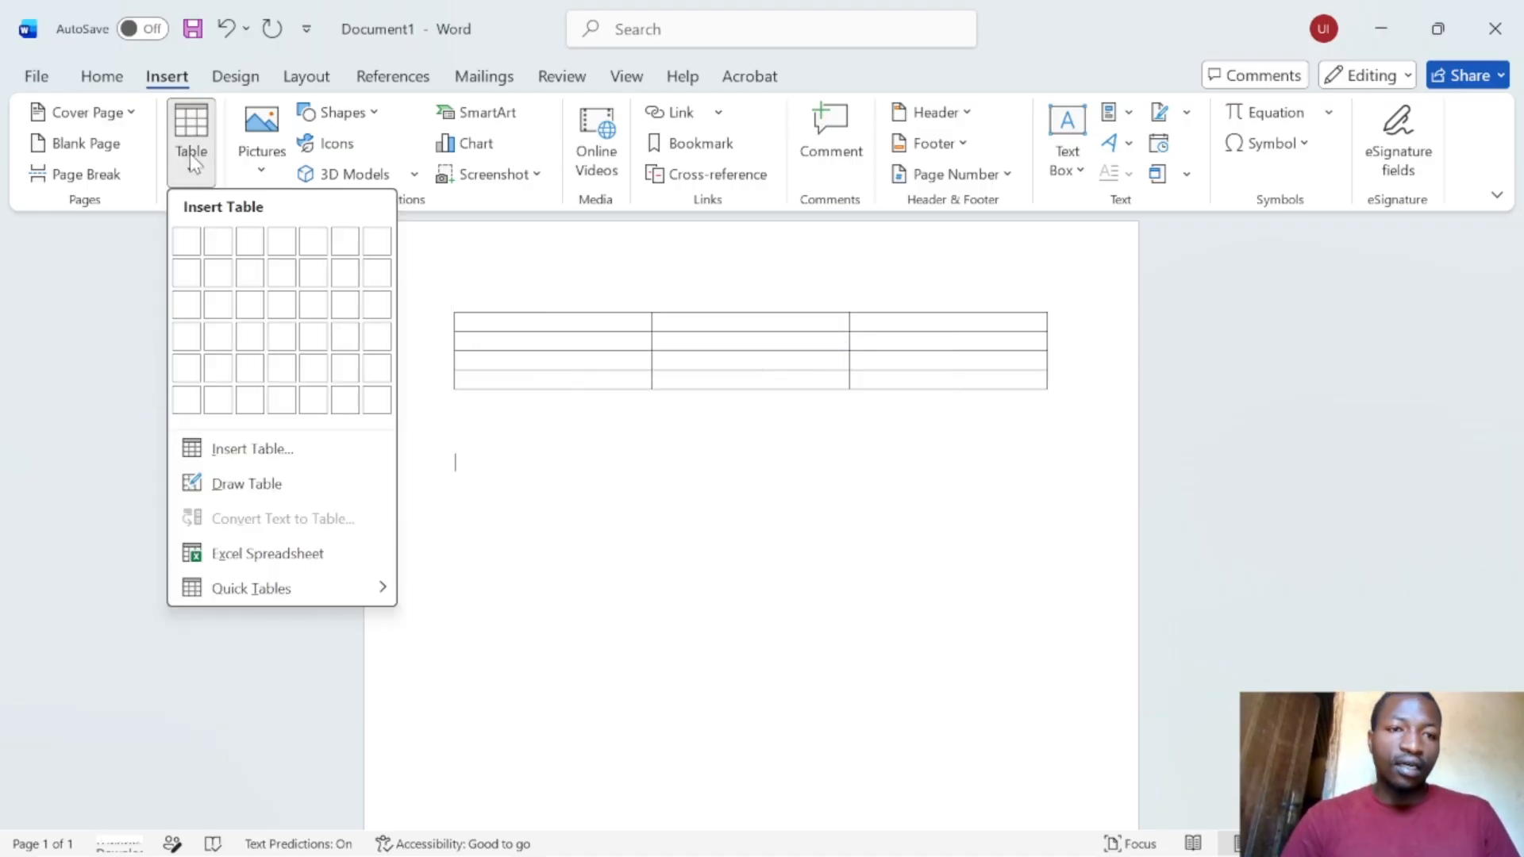
left_click(273, 456)
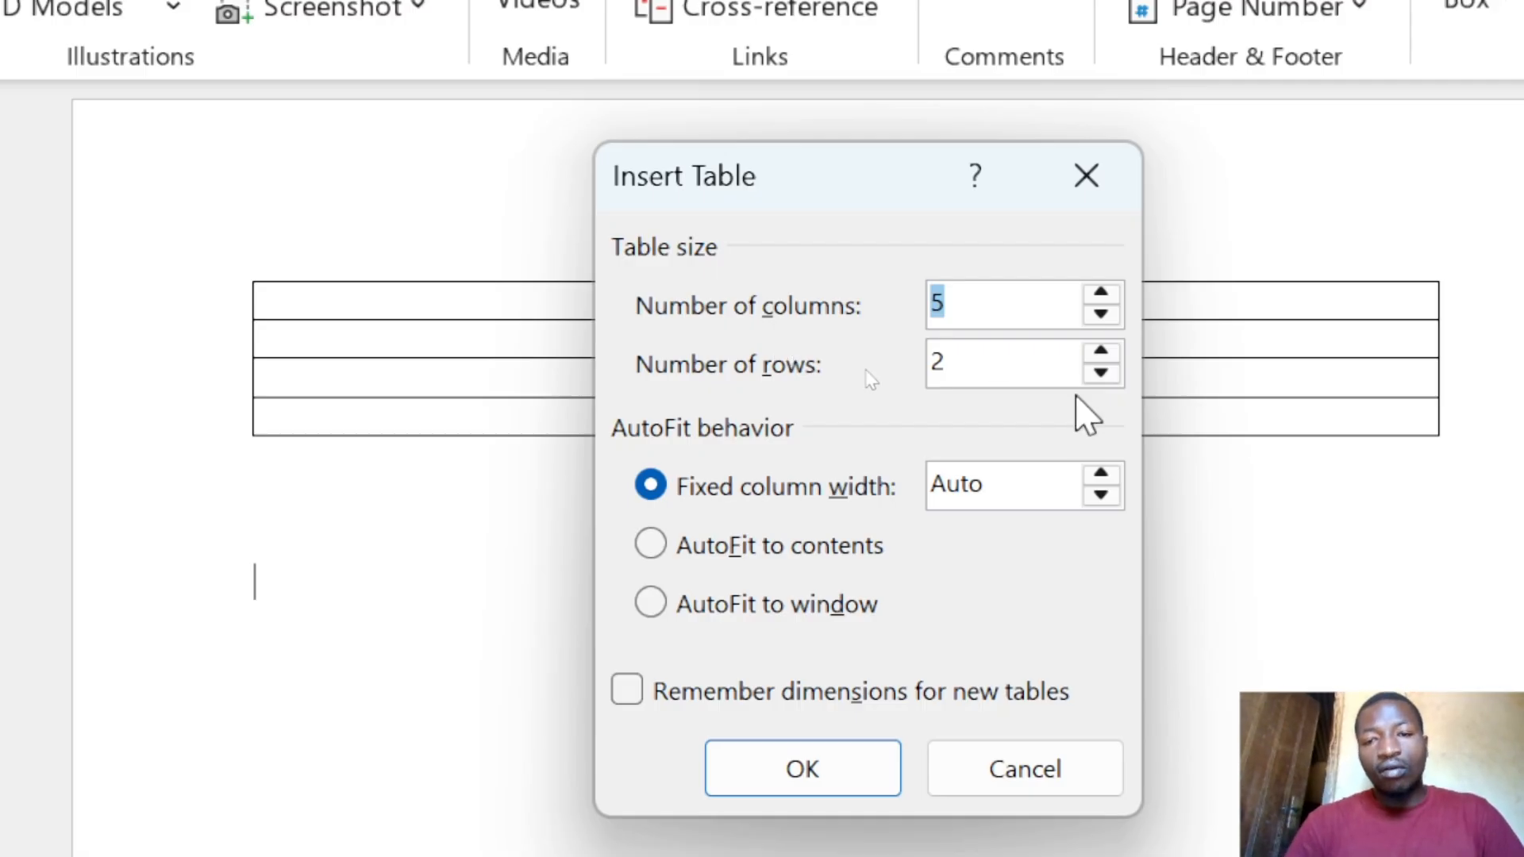
left_click(971, 365)
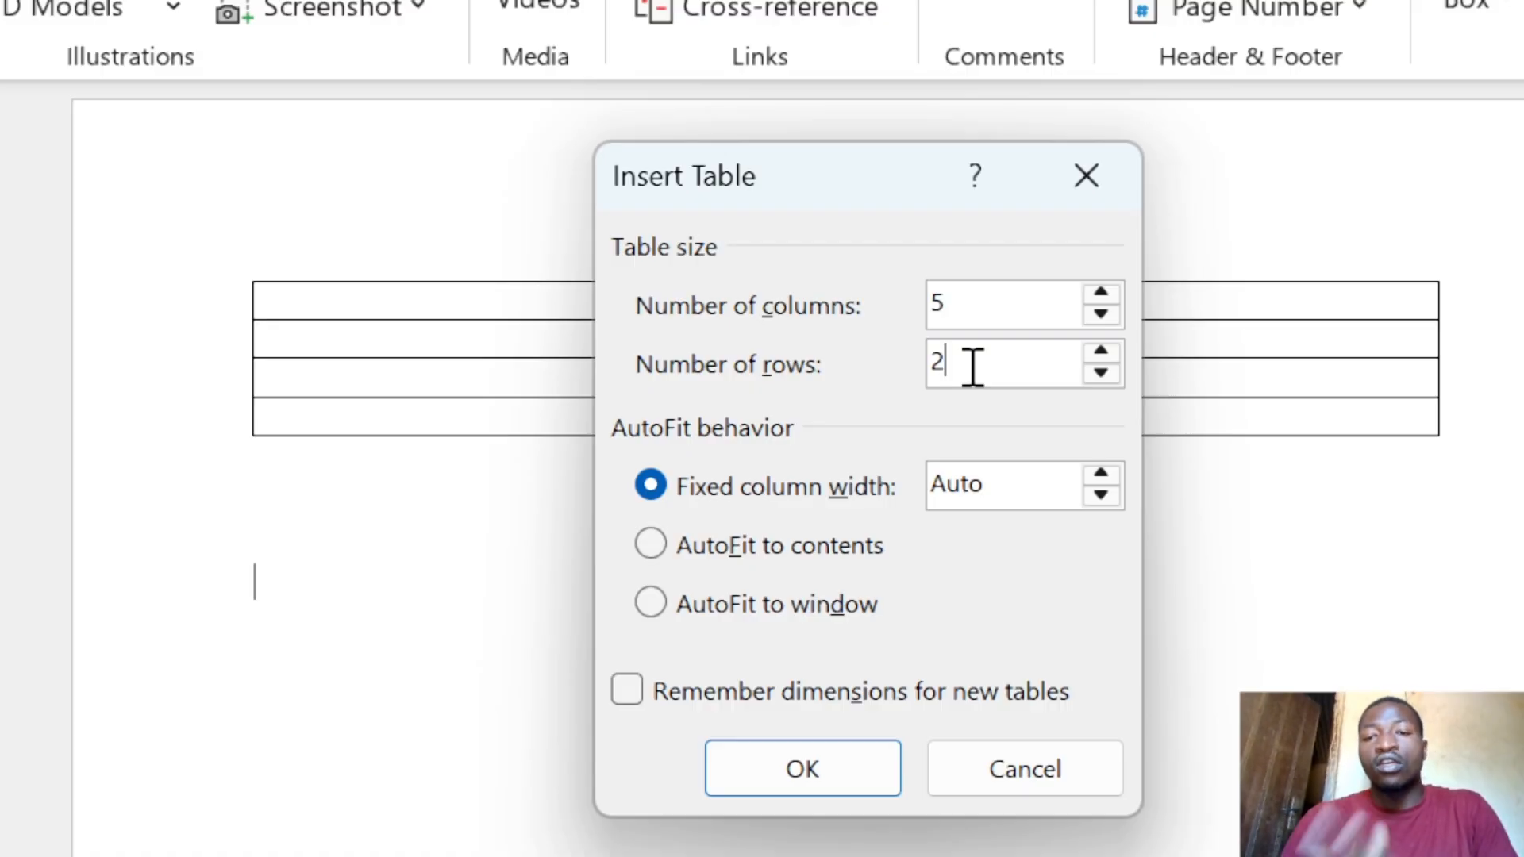
double_click(973, 366)
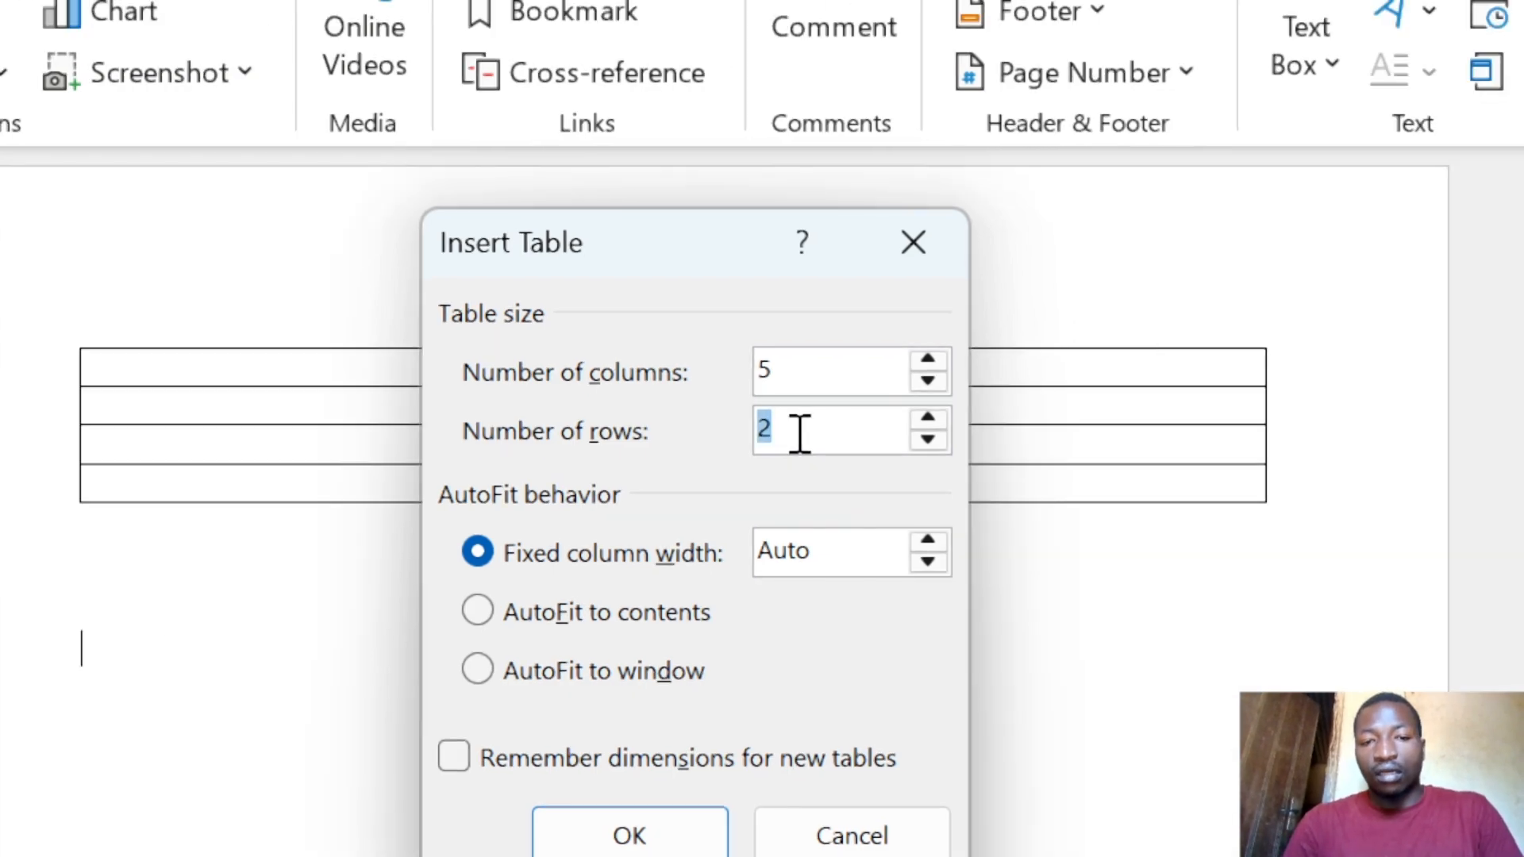
type("50")
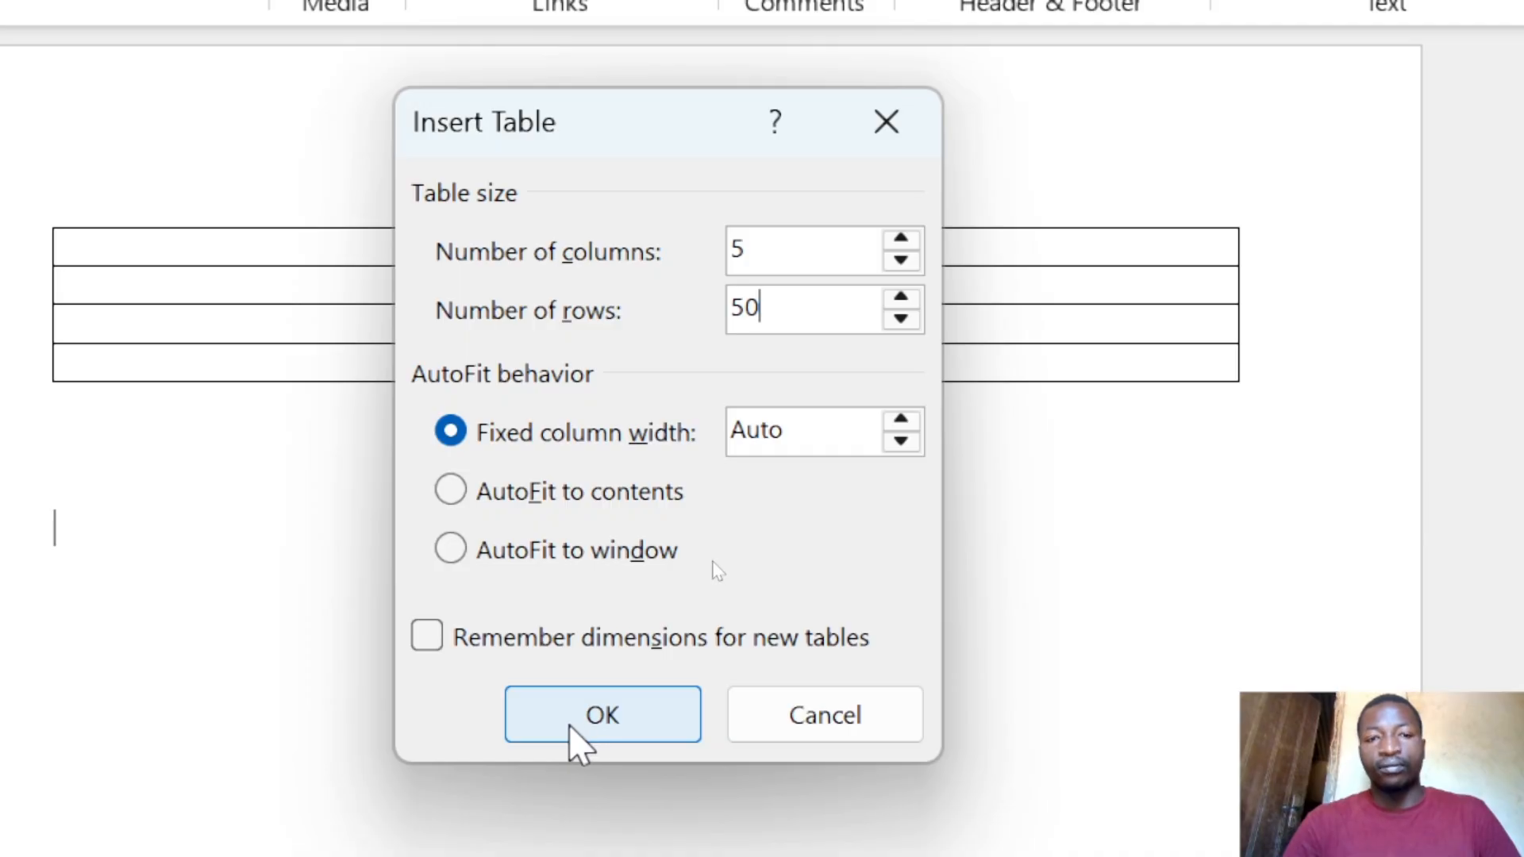
- Insert the 5-column, 50-row table and scroll through it
left_click(564, 724)
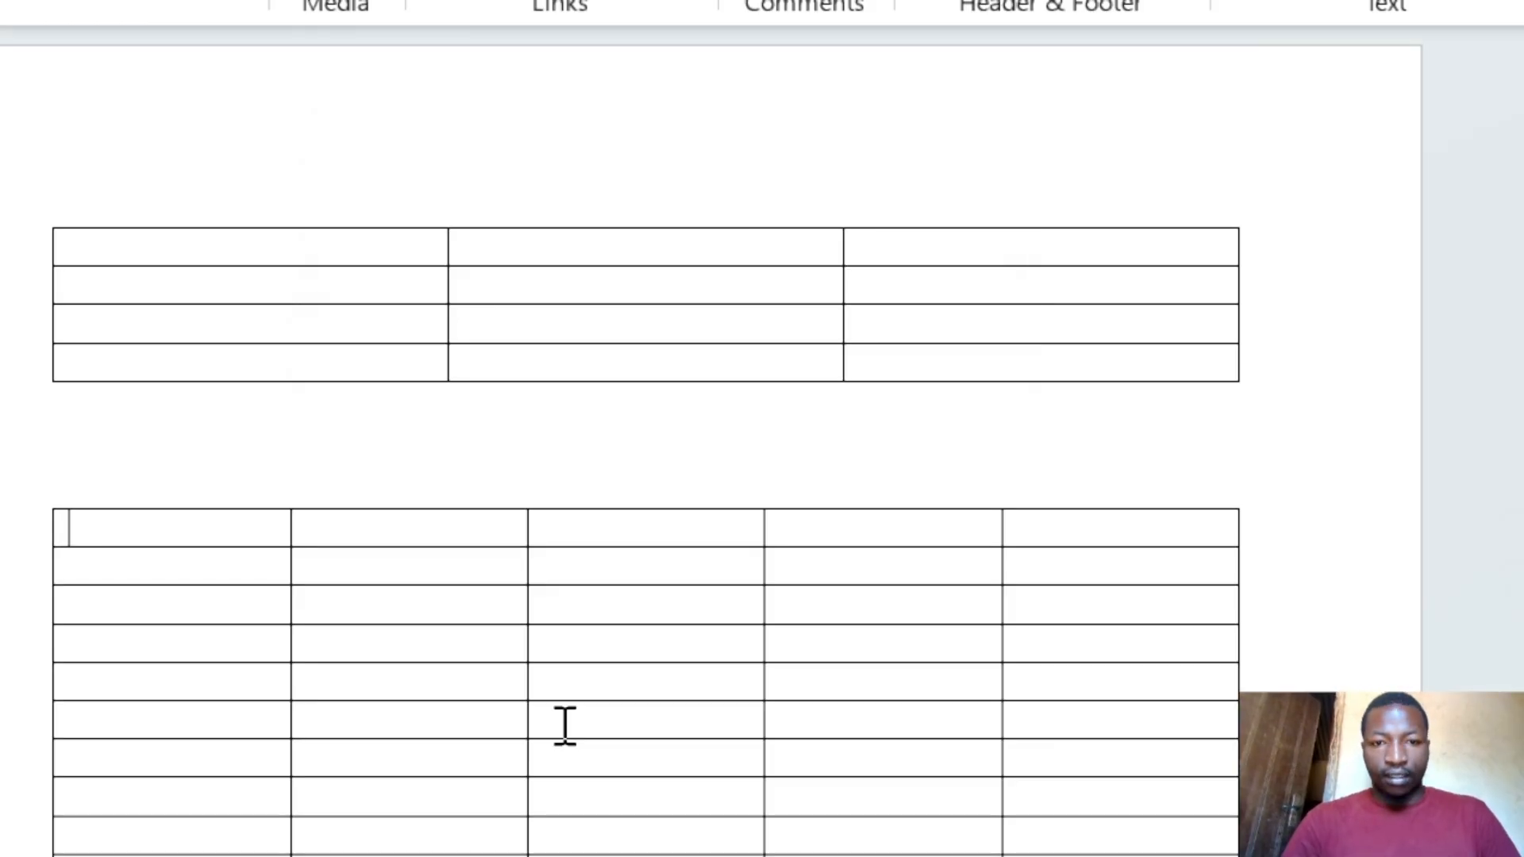
scroll(565, 726, "down", 5)
scroll(718, 705, "up", 8)
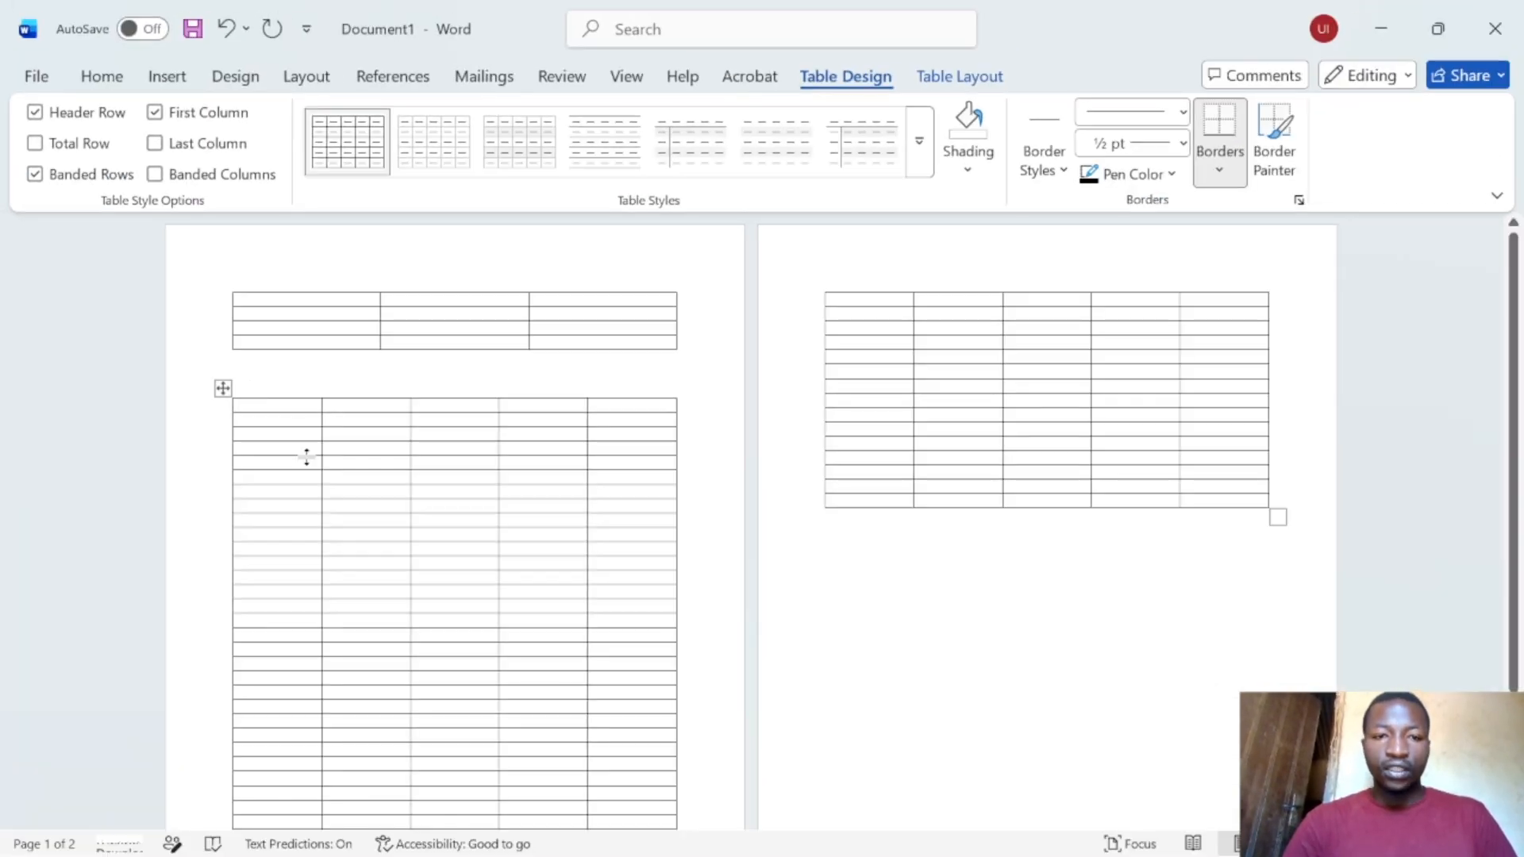
scroll(612, 526, "down", 3)
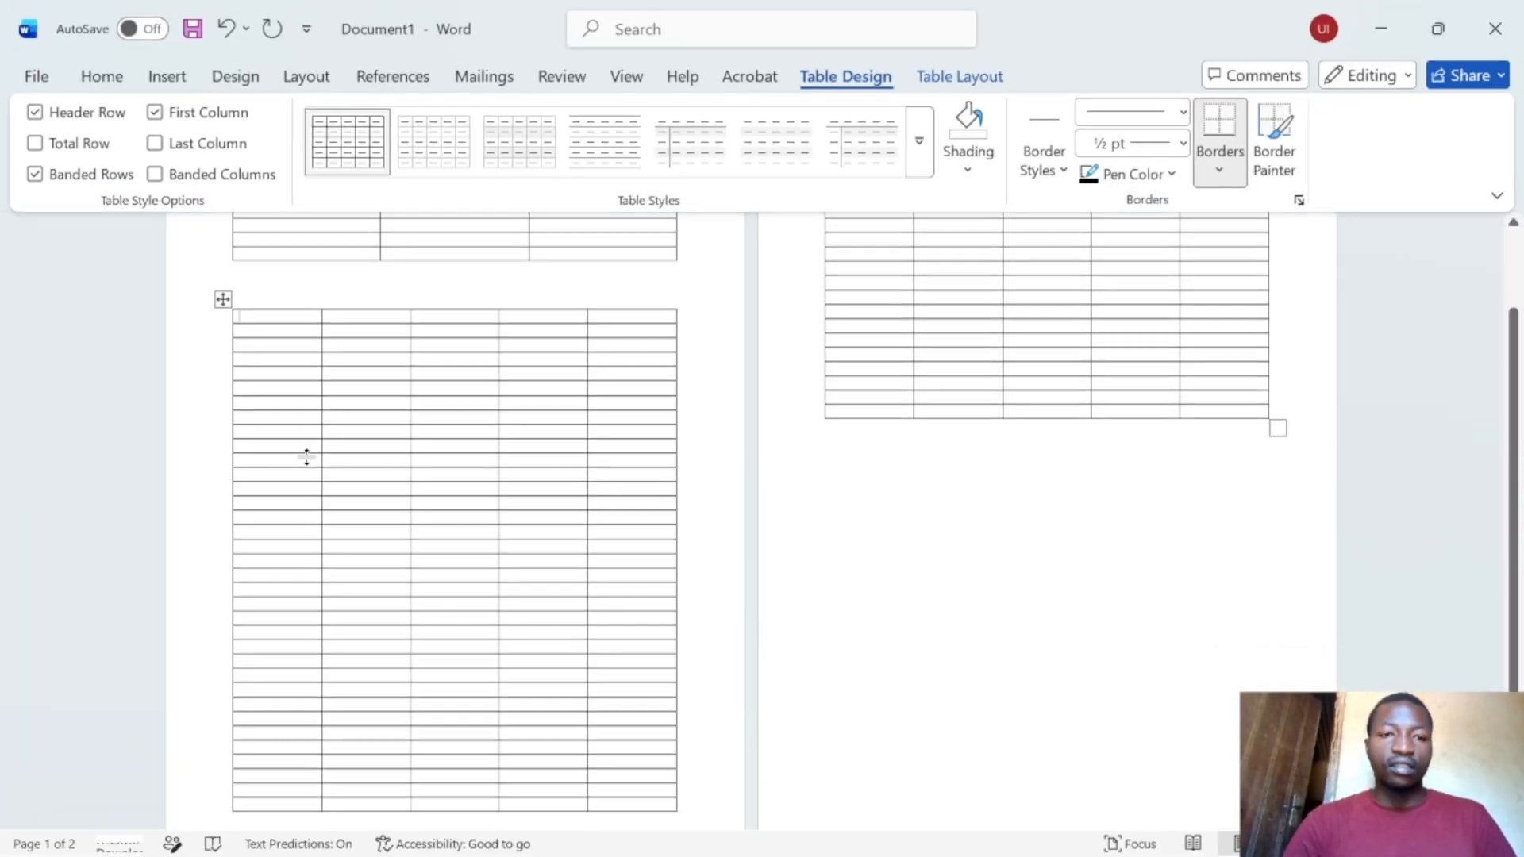
scroll(320, 323, "down", 1)
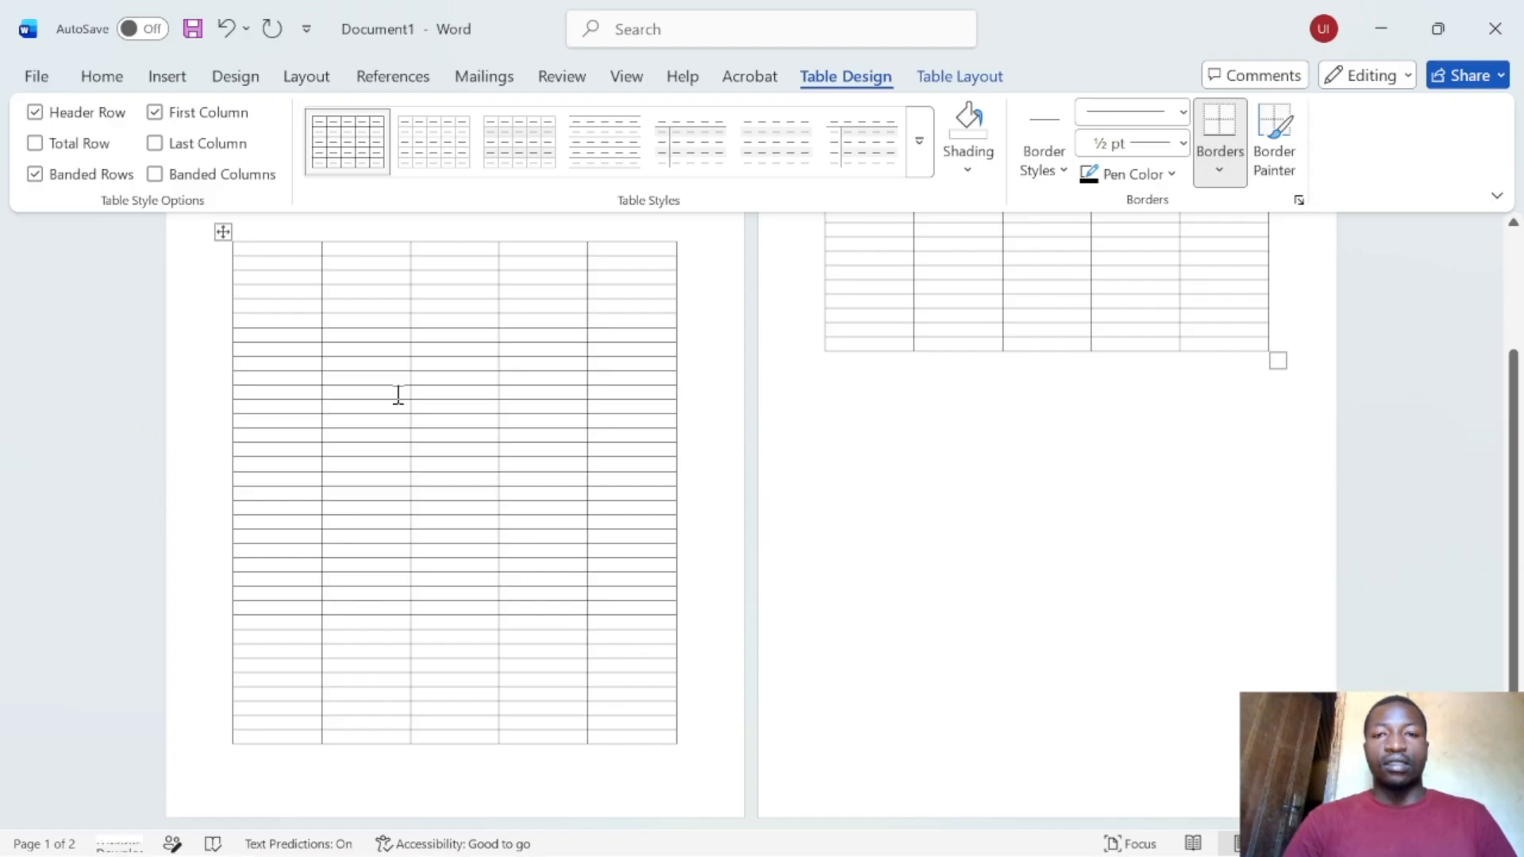
scroll(848, 425, "up", 1)
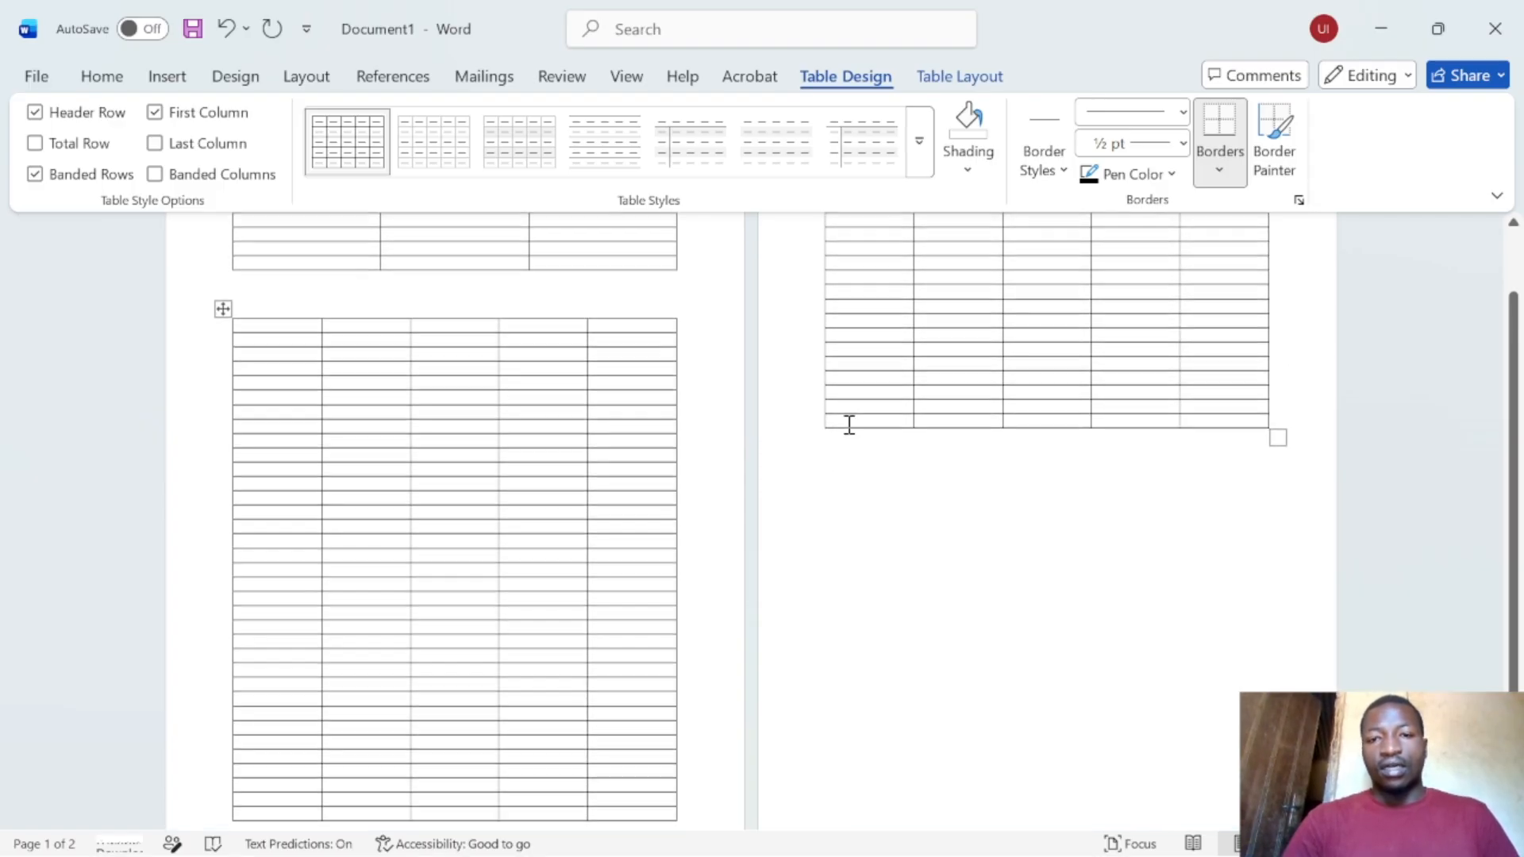
- Type 'Names' in its first cell, then undo both the text and the 50-row table
left_click(270, 329)
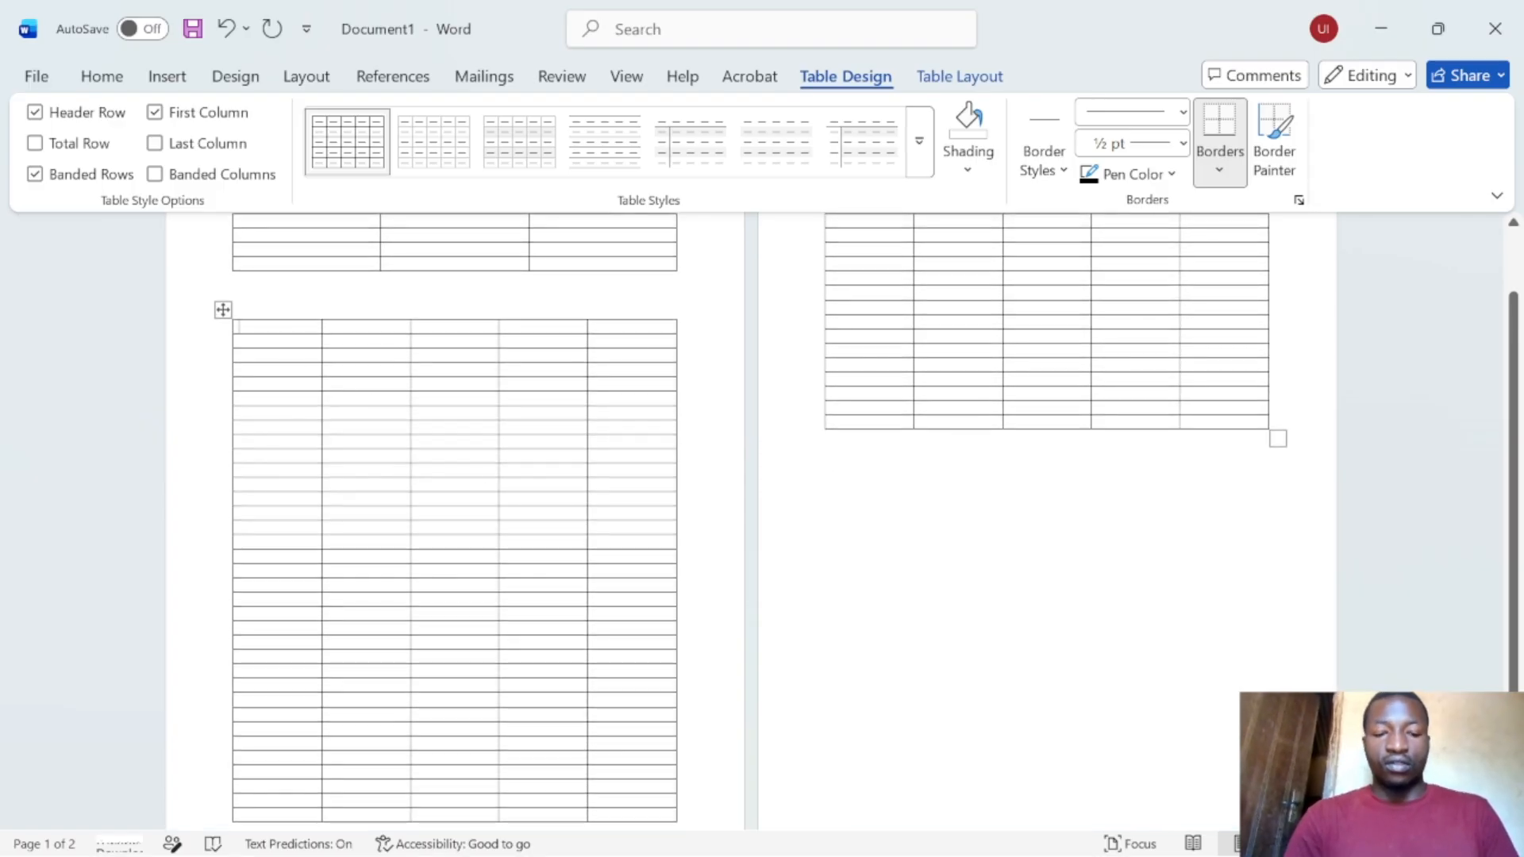
type("Nam")
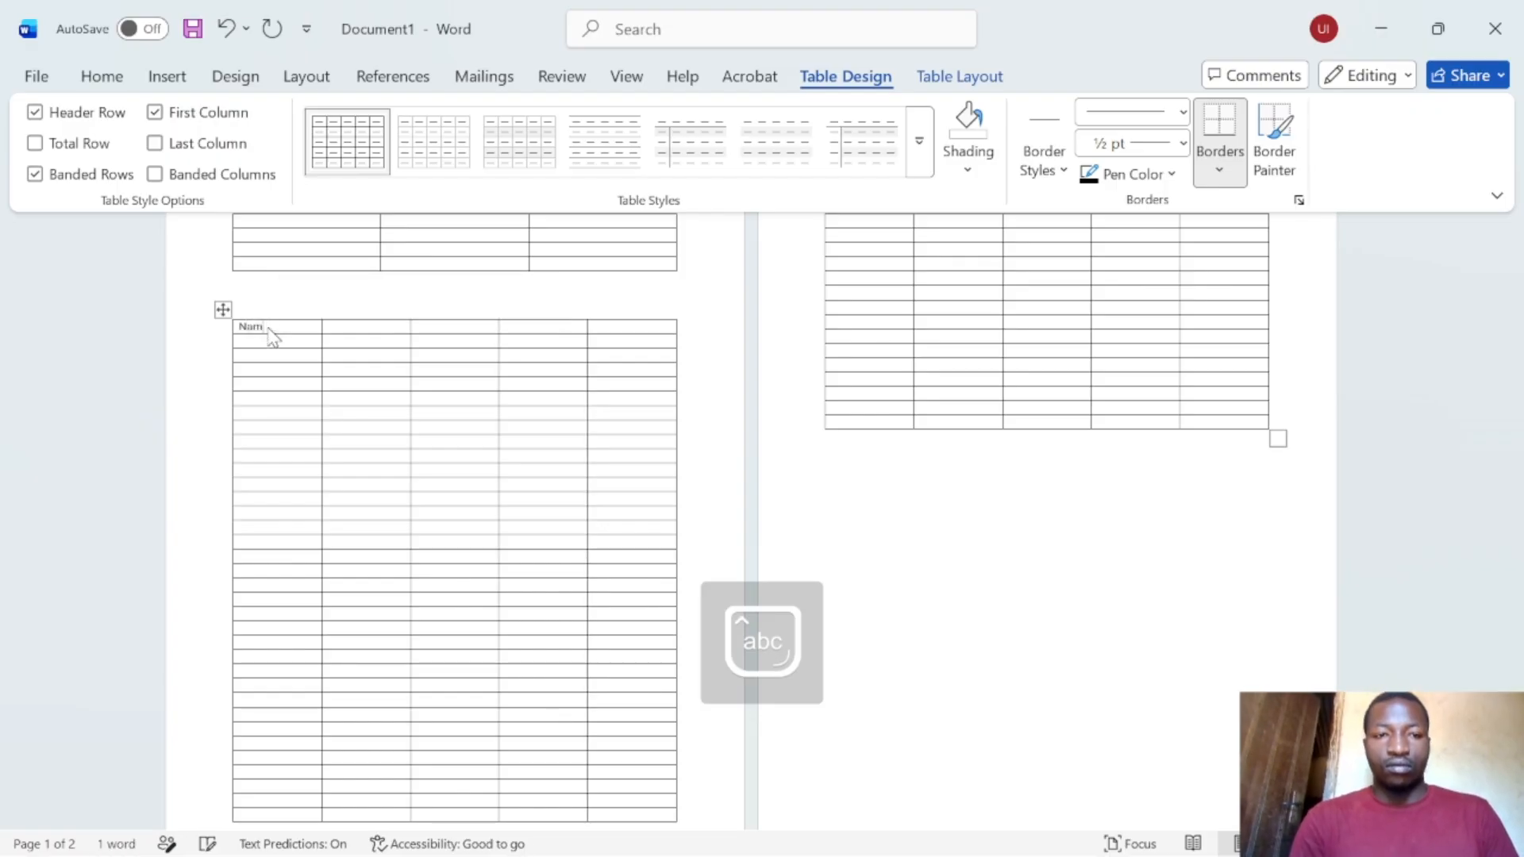
type("es")
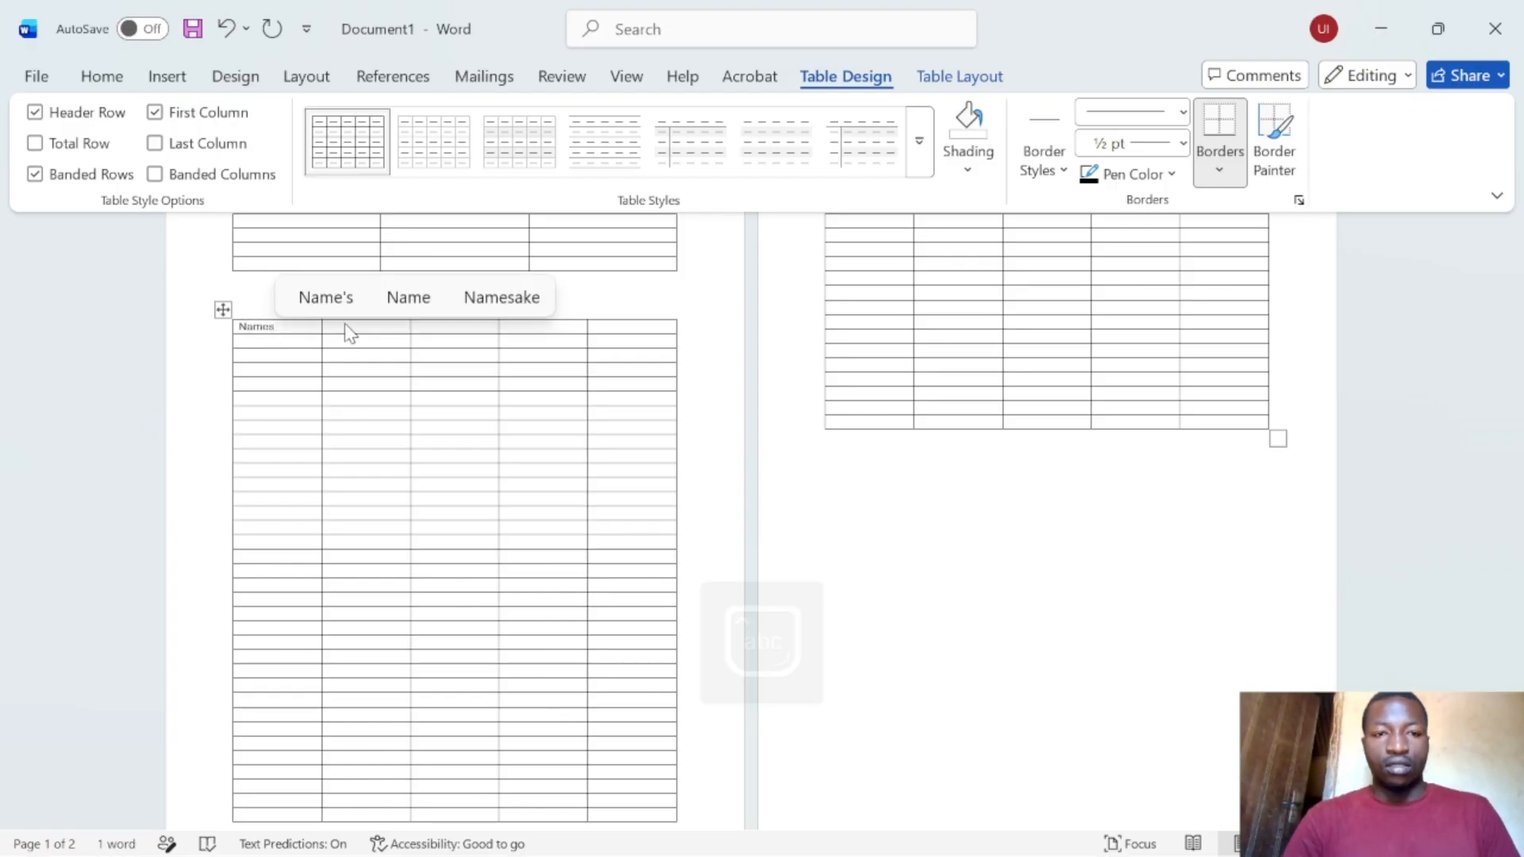
key("ctrl+z")
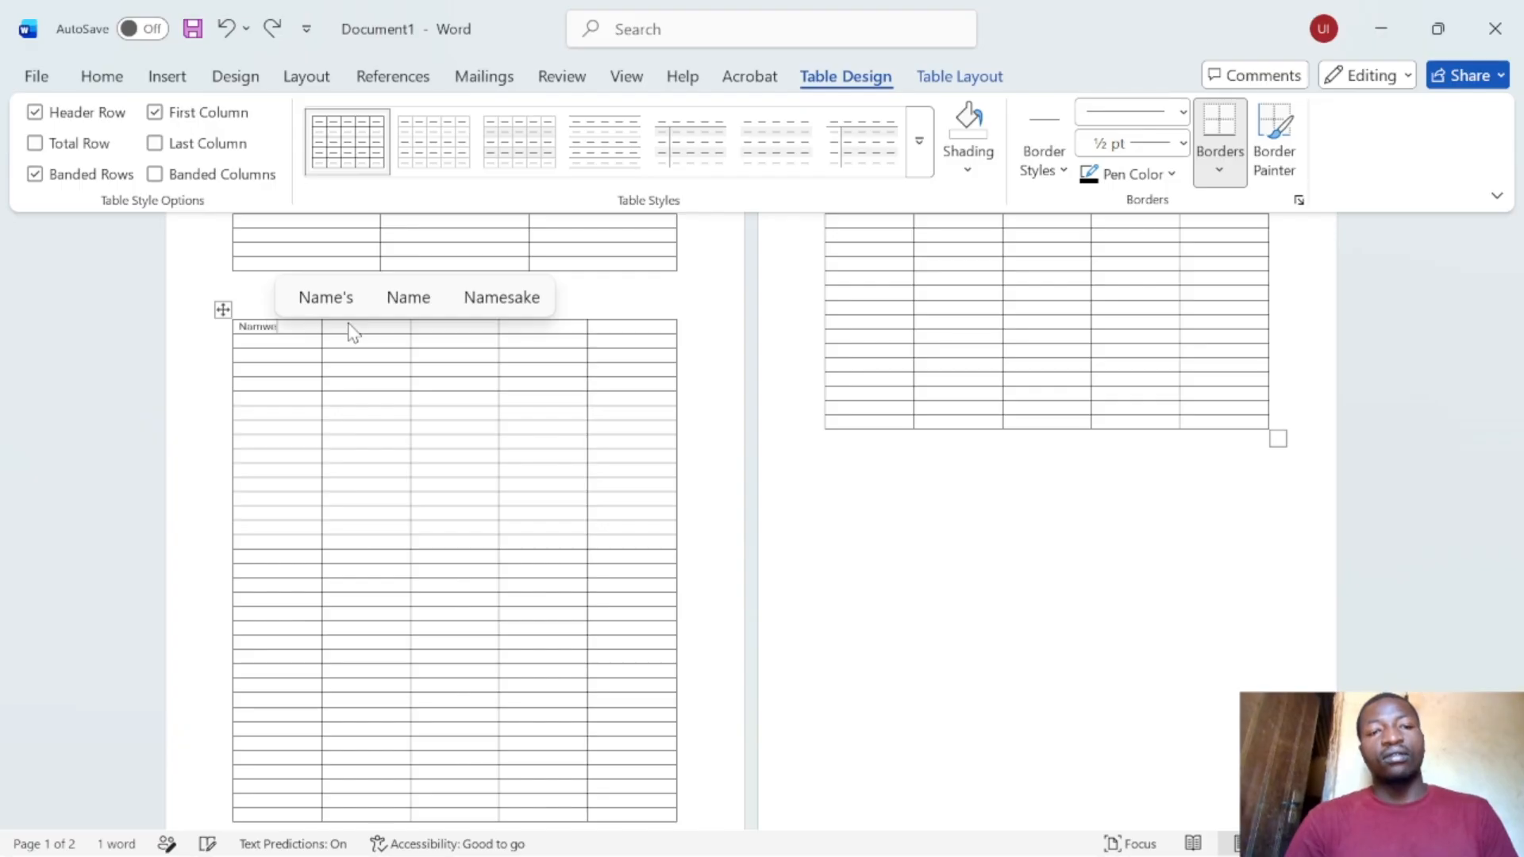
key("ctrl+z")
key("ctrl+z")
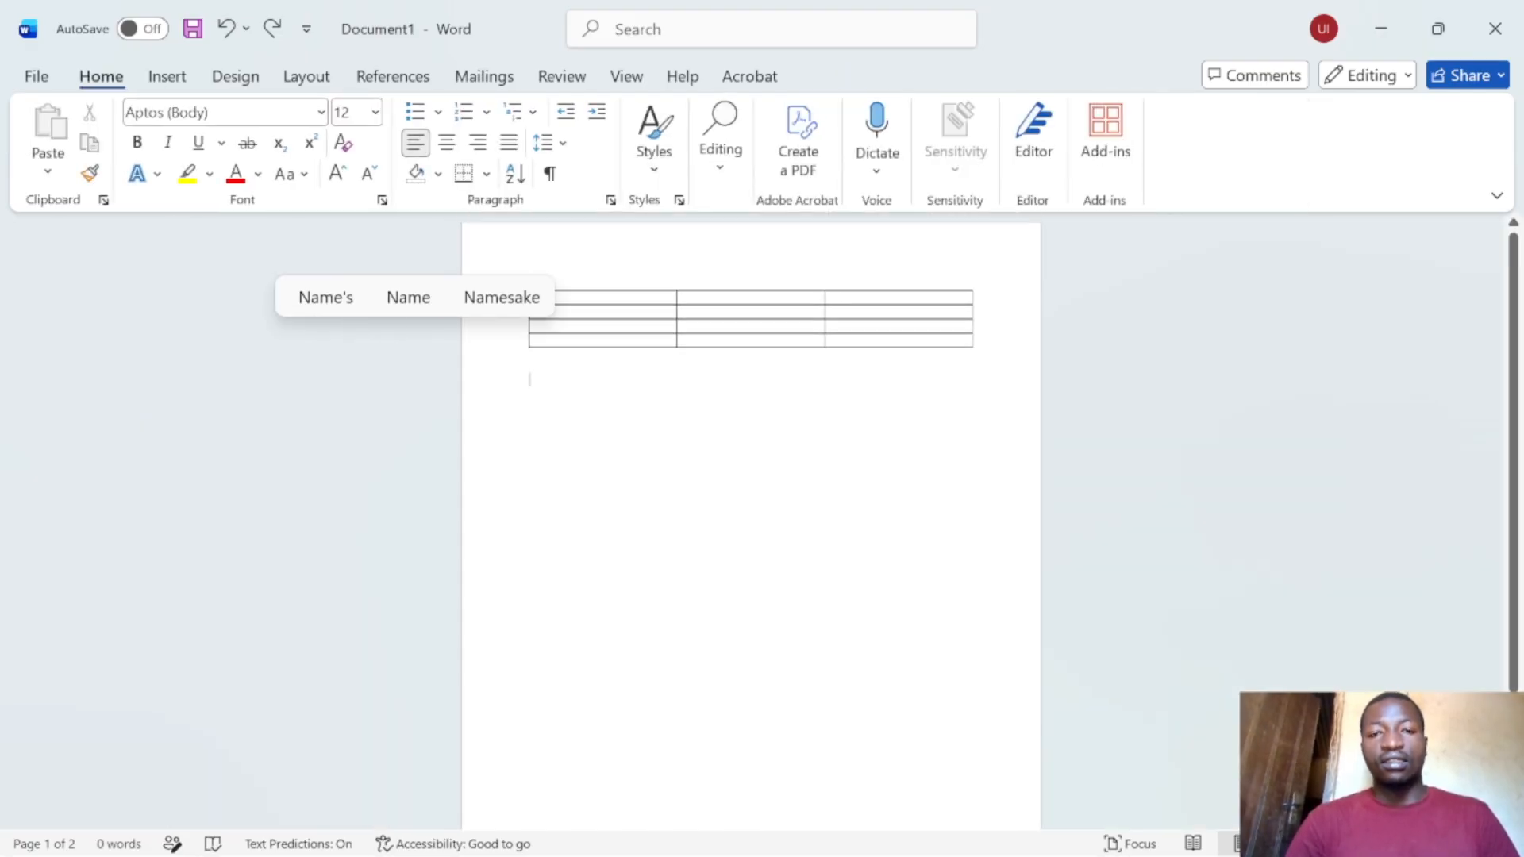
scroll(762, 344, "up", 5)
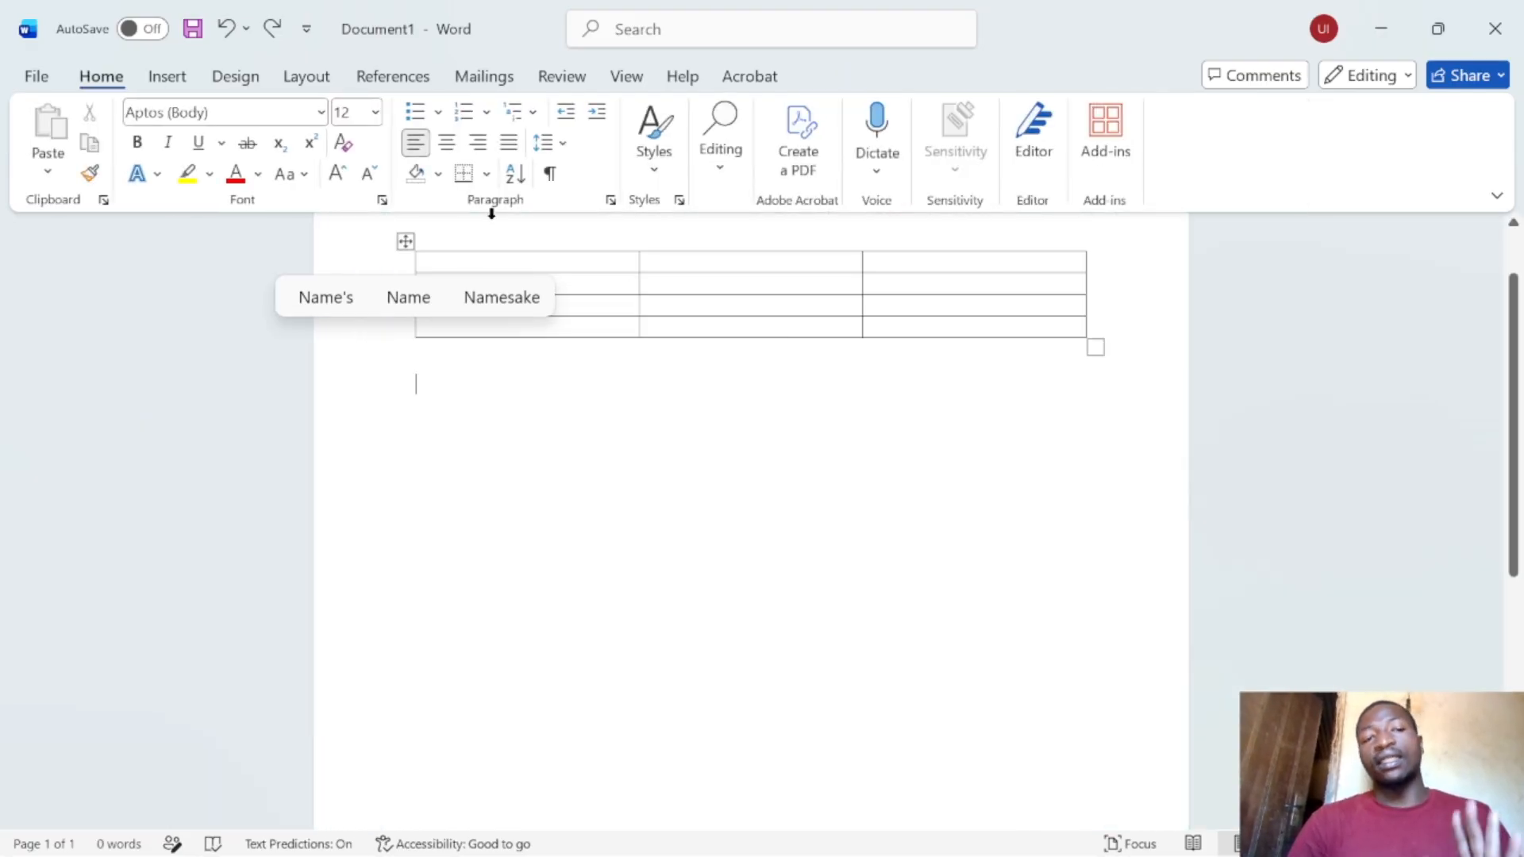
left_click(183, 78)
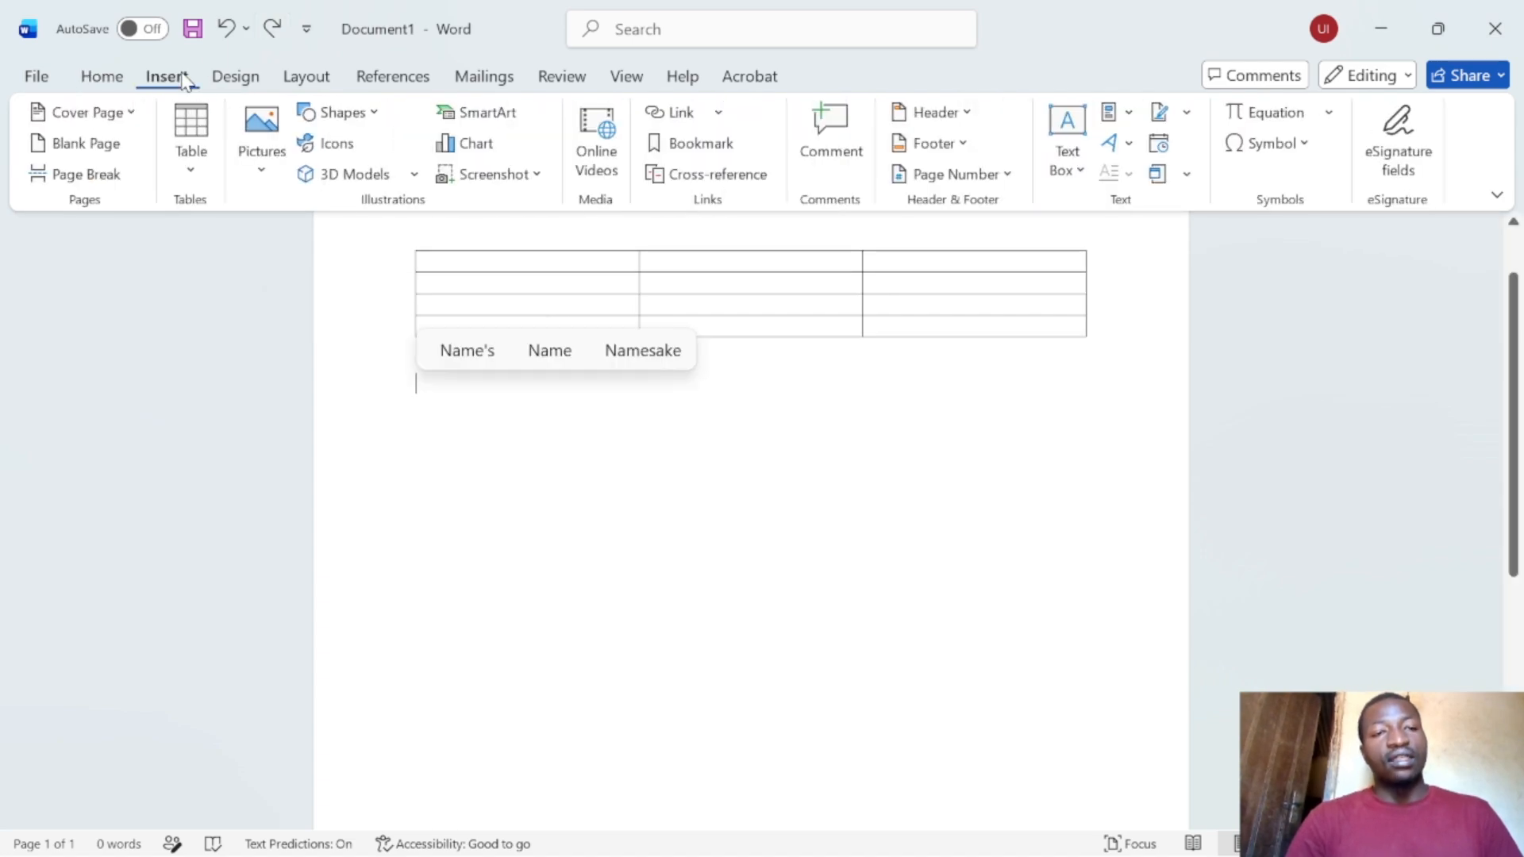
- Sketch a trial table with column lines using Draw Table, then undo it
left_click(195, 154)
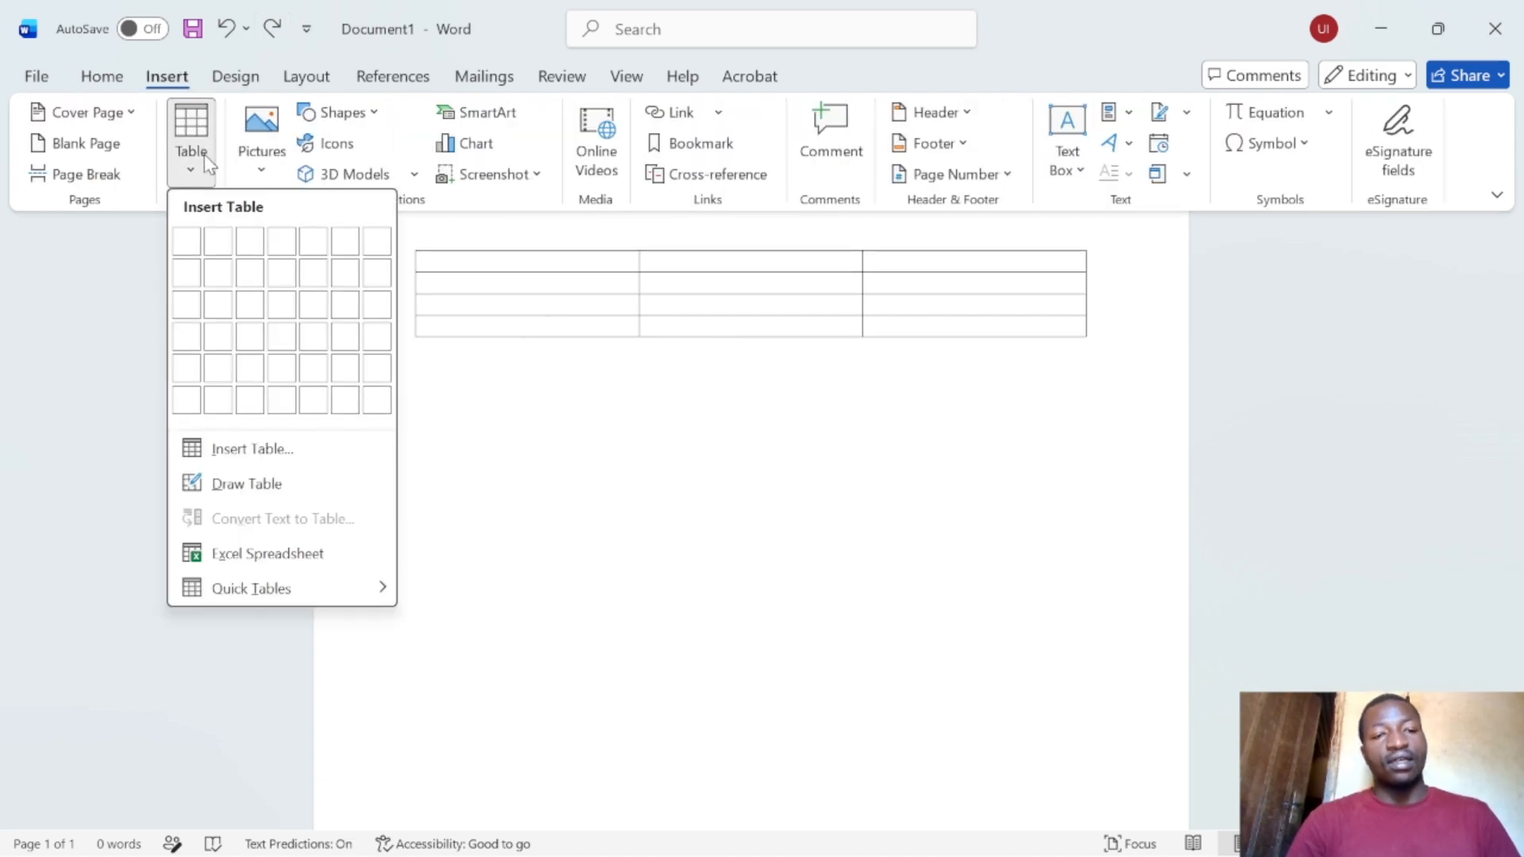
left_click(341, 485)
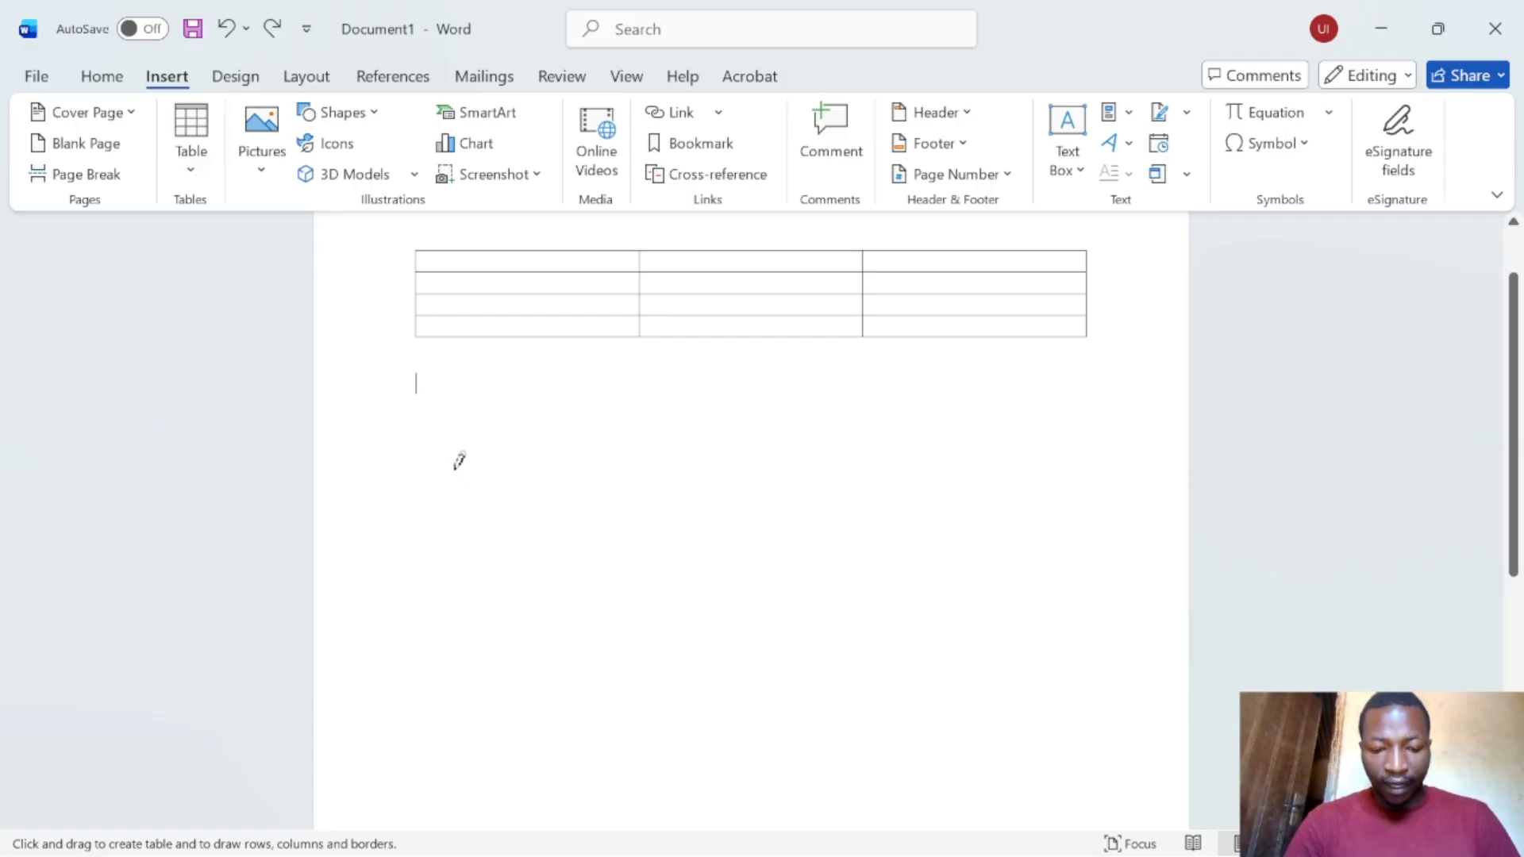
left_click_drag(459, 461, 977, 466)
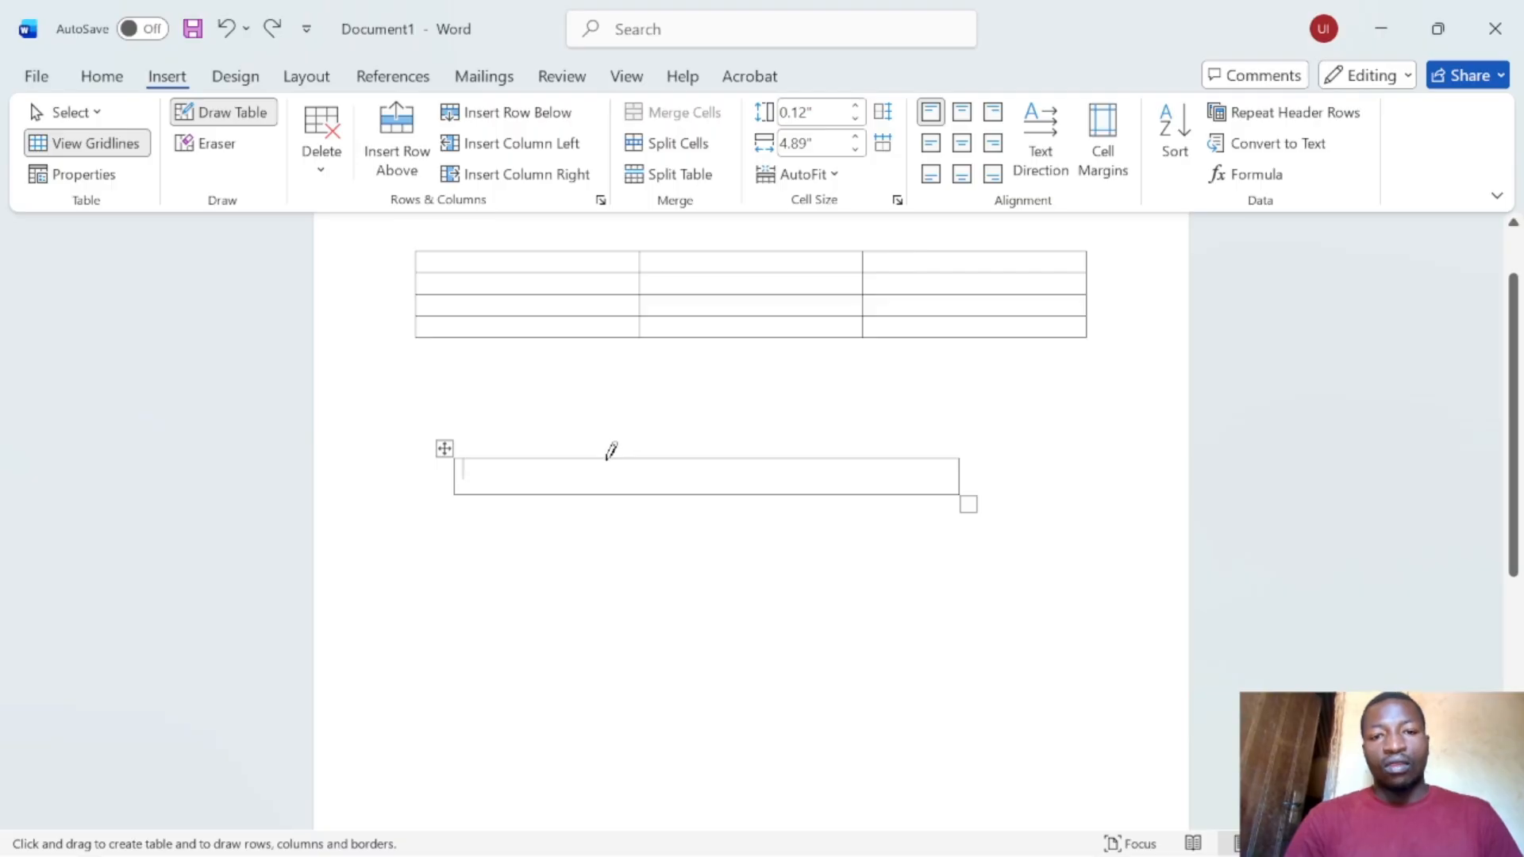
left_click_drag(609, 454, 616, 619)
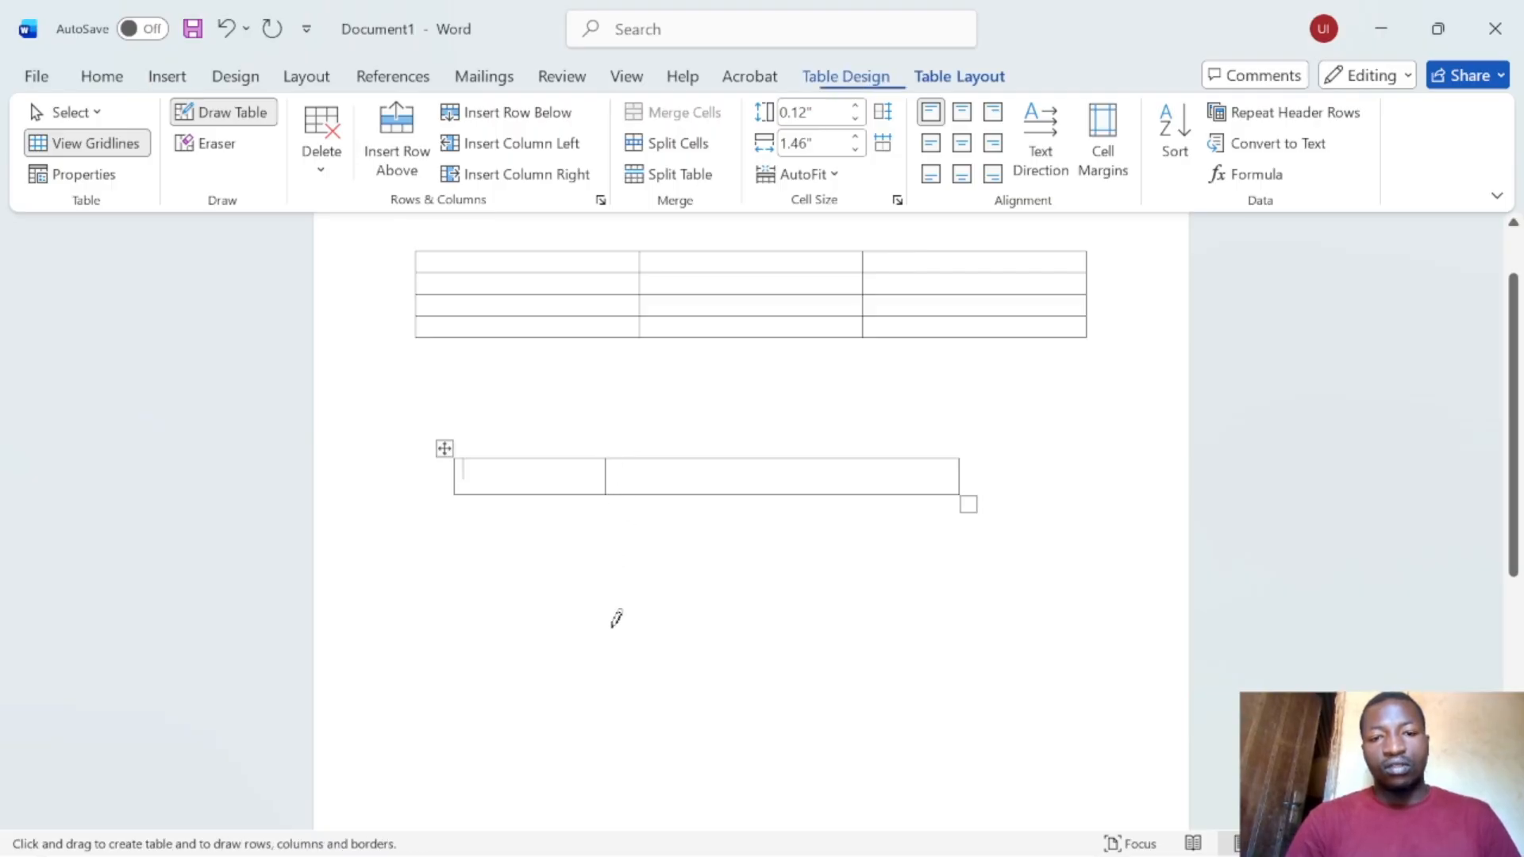
left_click_drag(826, 457, 845, 500)
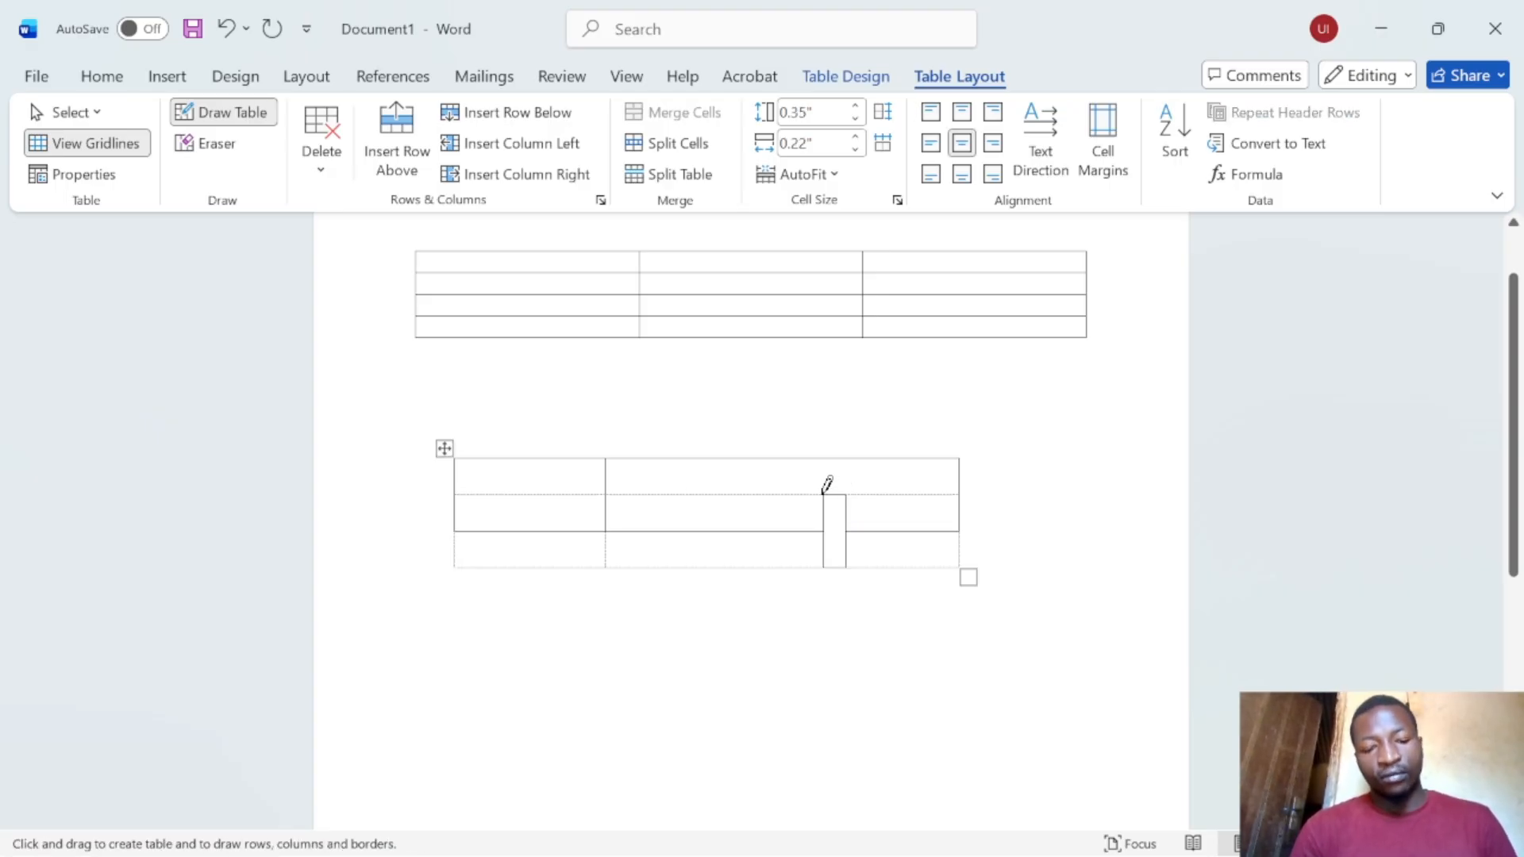
key("ctrl+z")
key("ctrl+z")
key("ctrl+z")
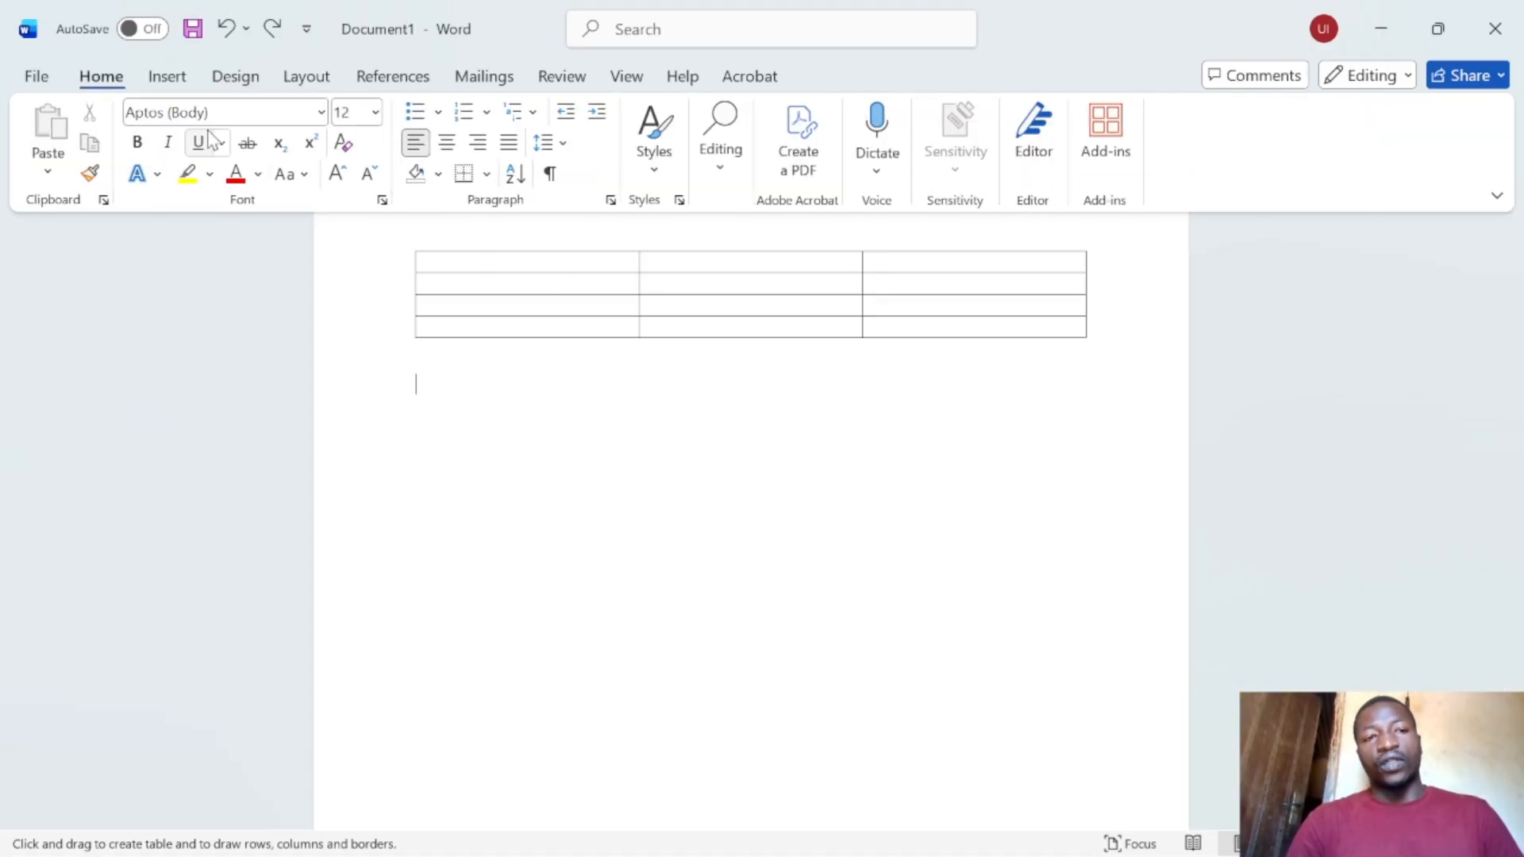
left_click(168, 76)
left_click(181, 152)
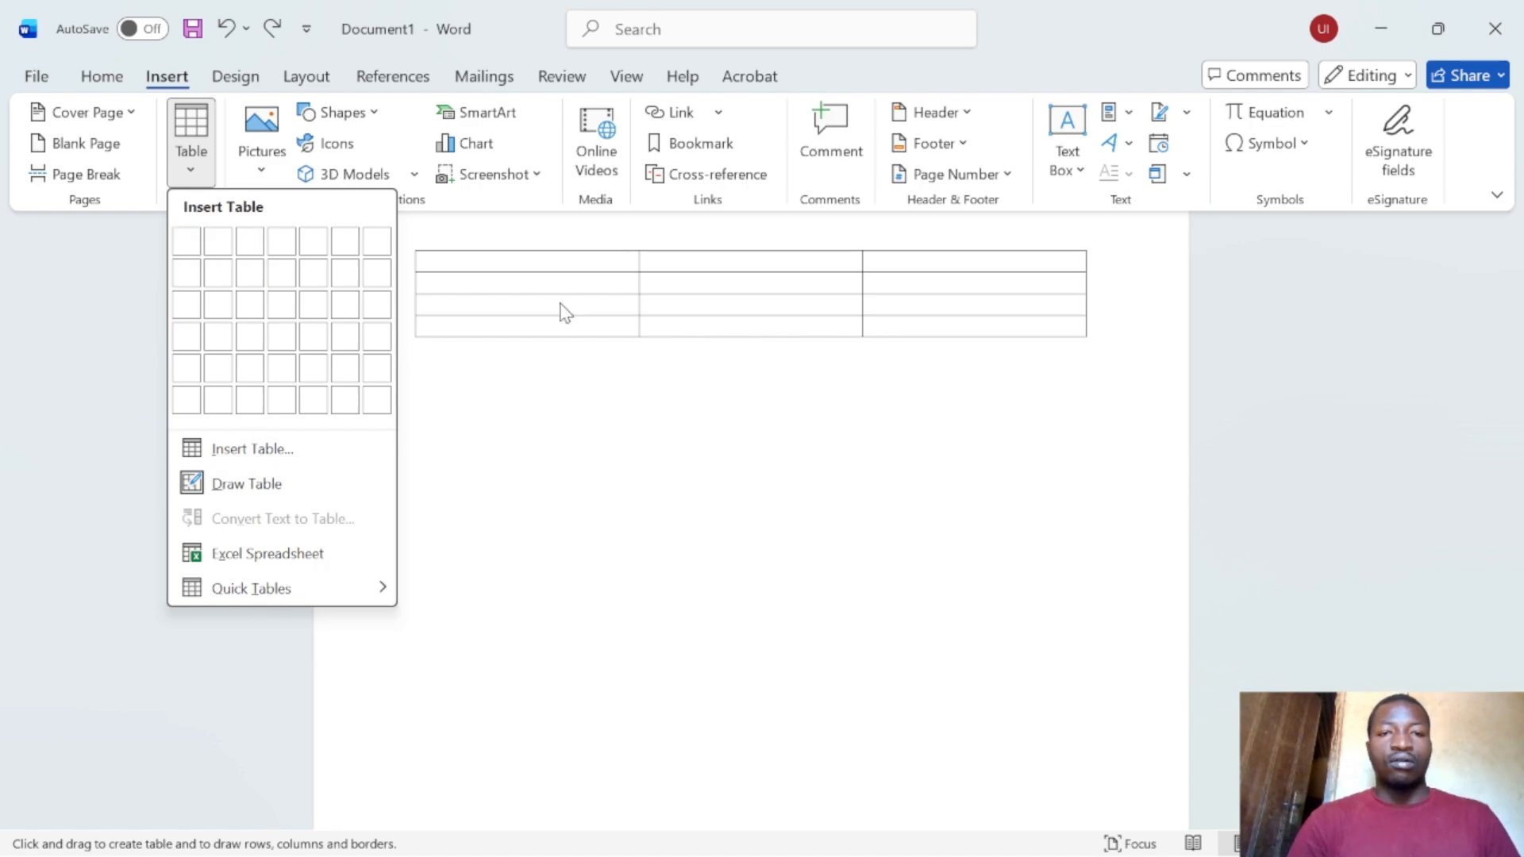
- Type the heading 'Names' in the first header cell, correcting a typo
left_click(527, 258)
key("Escape")
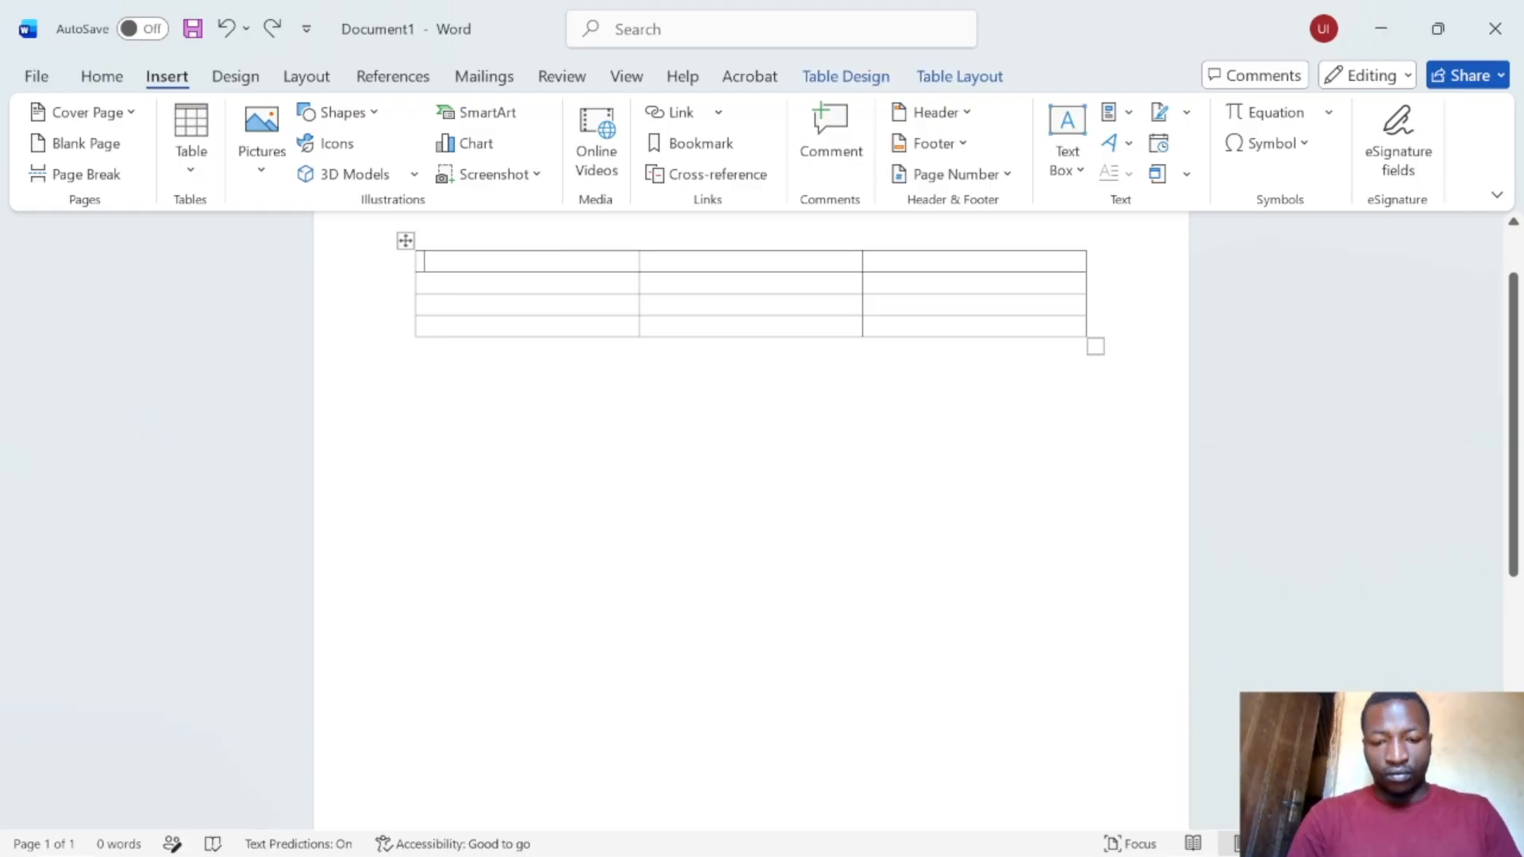
key("Caps_Lock")
type("N")
key("Caps_Lock")
type("am,es")
key("BackSpace")
key("BackSpace")
key("BackSpace")
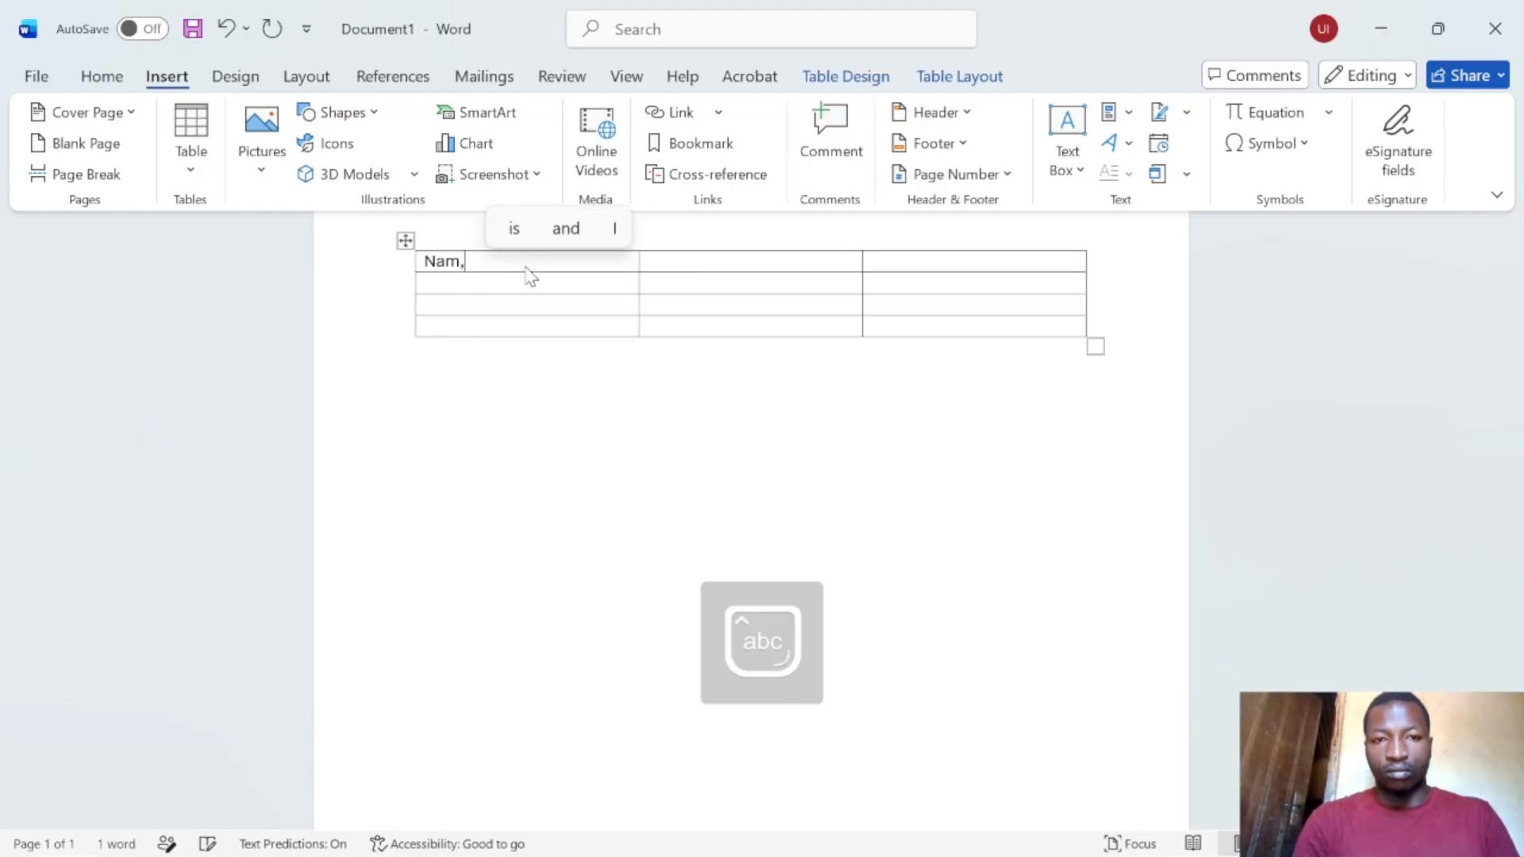
key("BackSpace")
type("es")
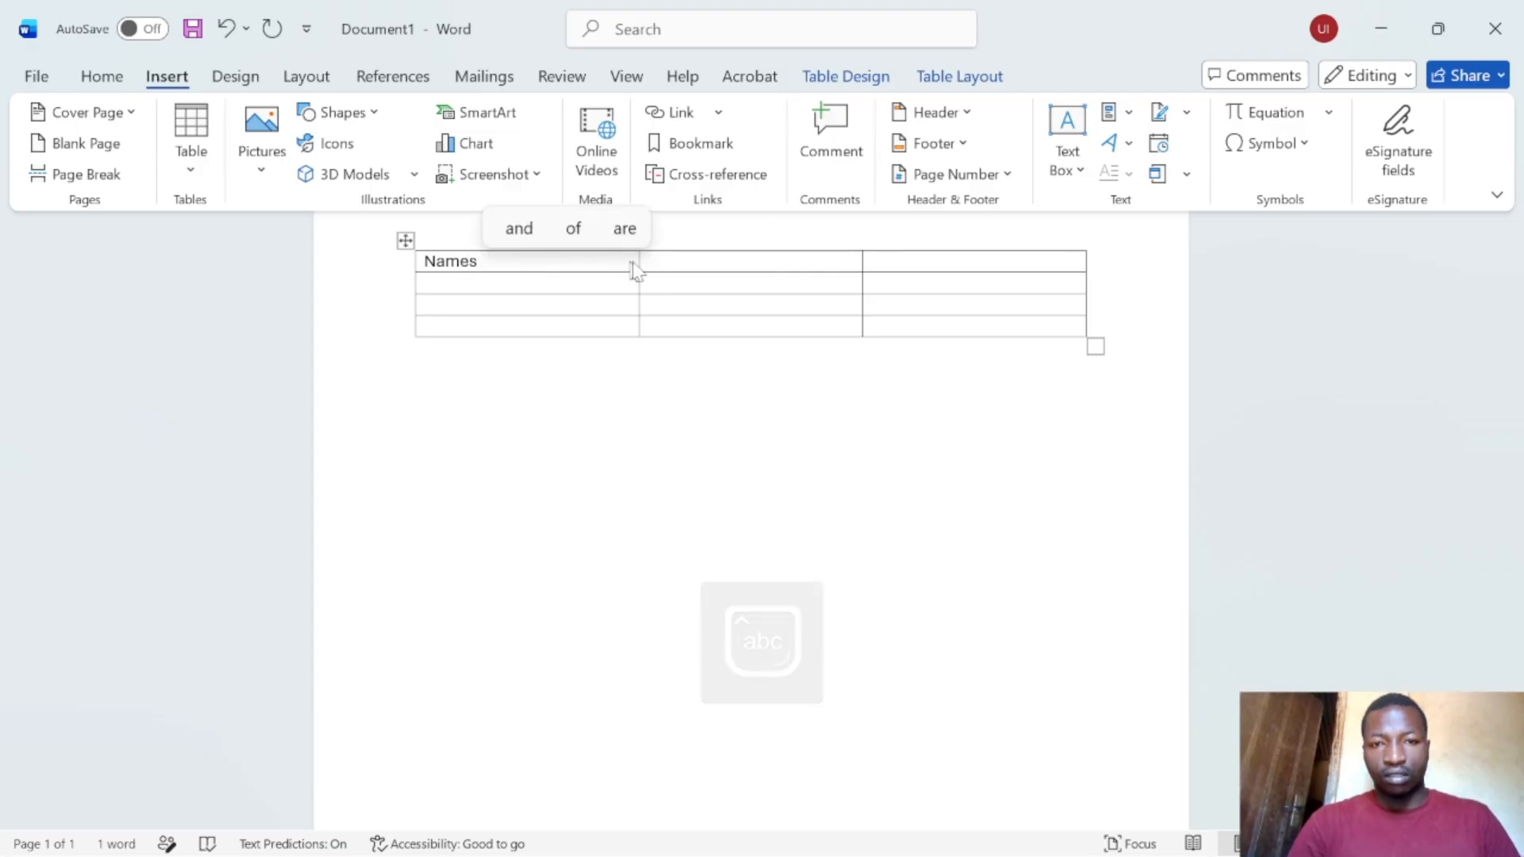
- Enter 'Phone' and 'Email' in the second and third header cells
left_click(690, 264)
key("Caps_Lock")
type("P")
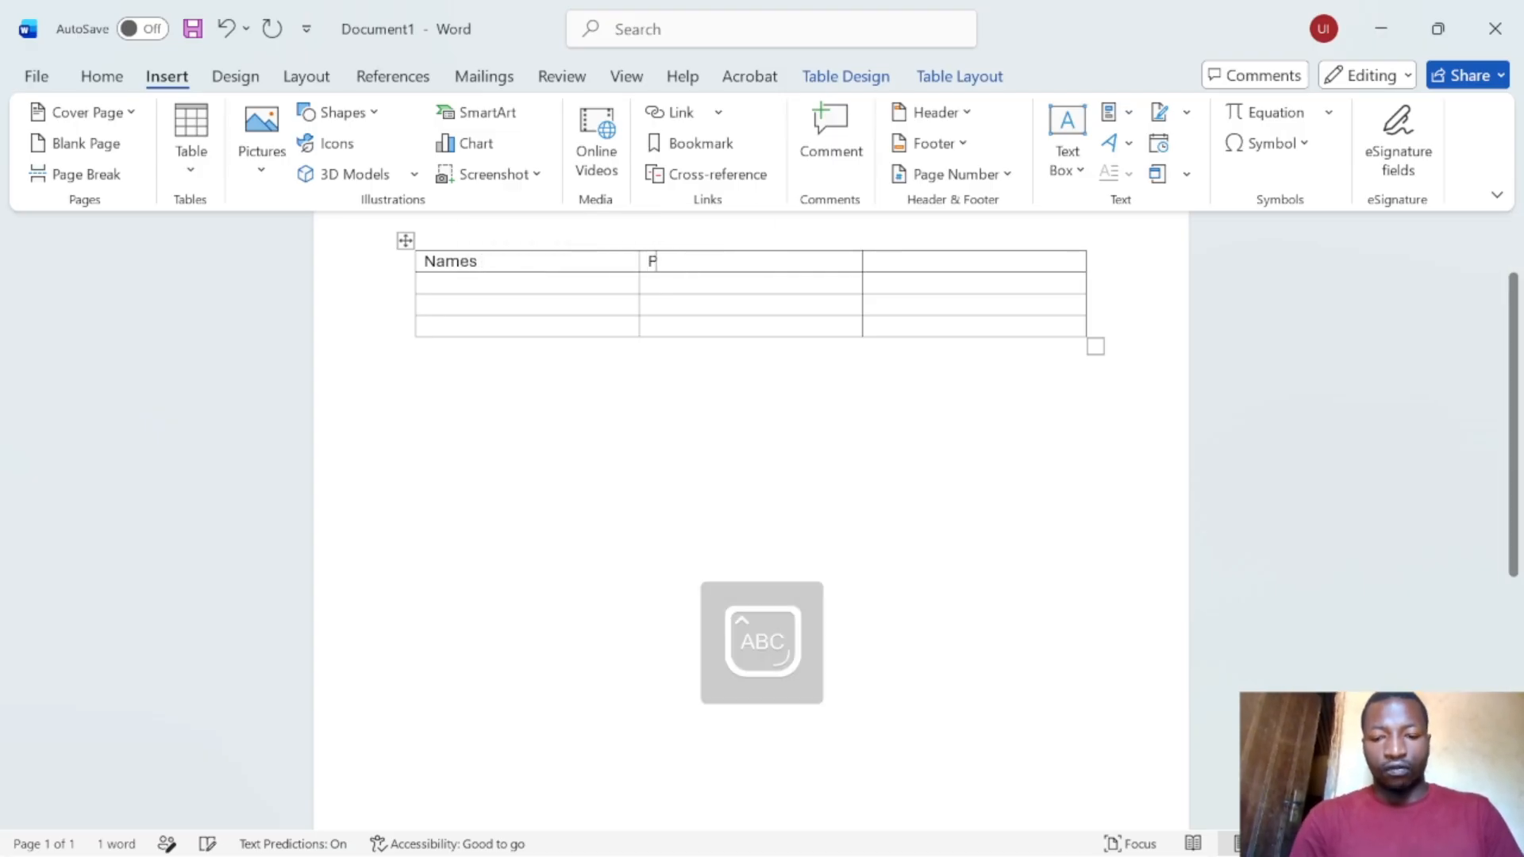
key("Caps_Lock")
type("hone")
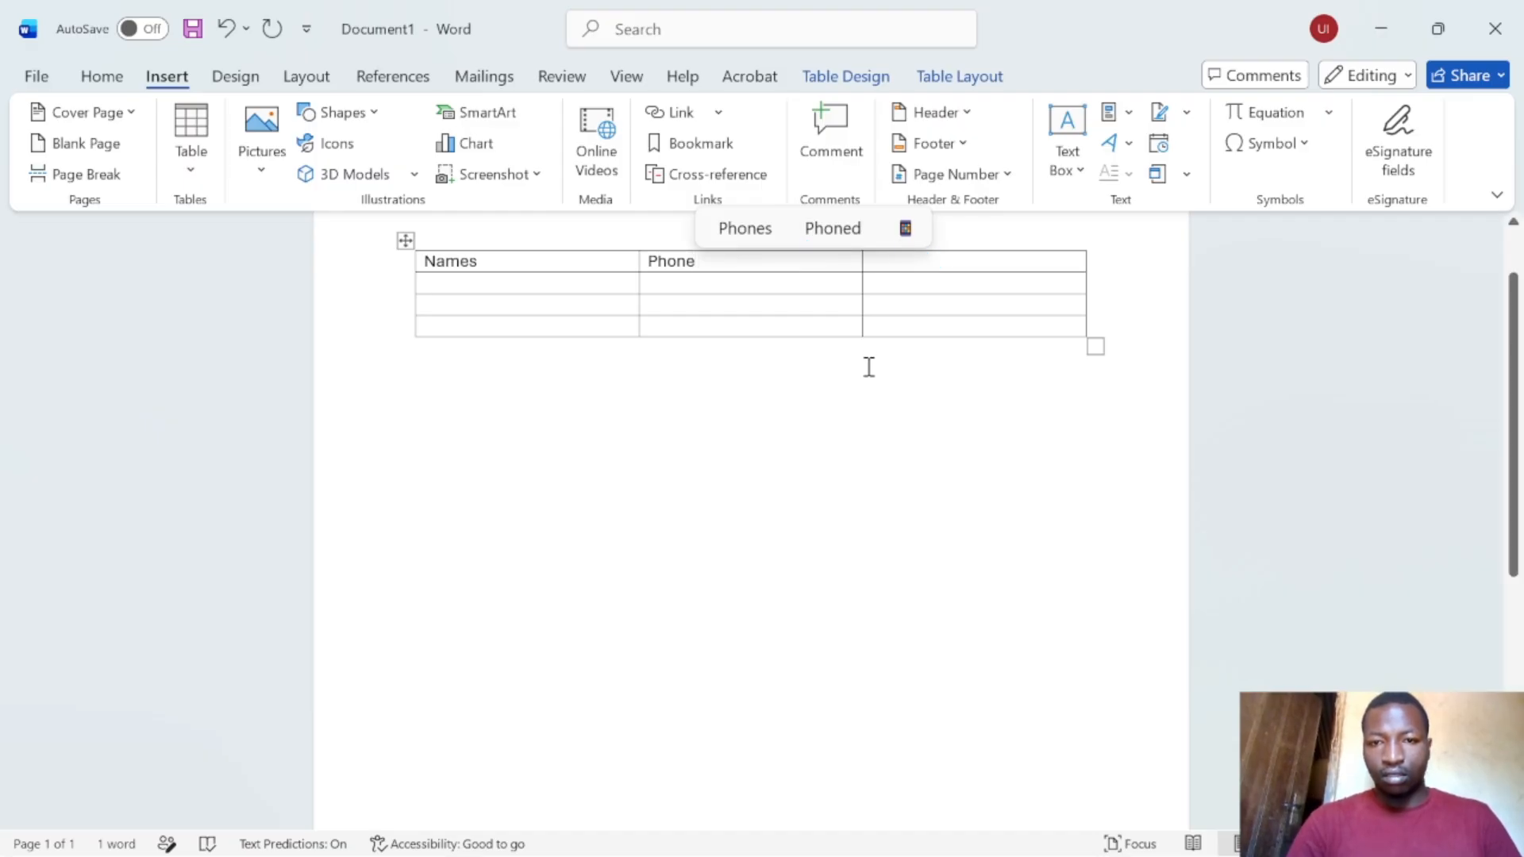
left_click(921, 269)
key("Caps_Lock")
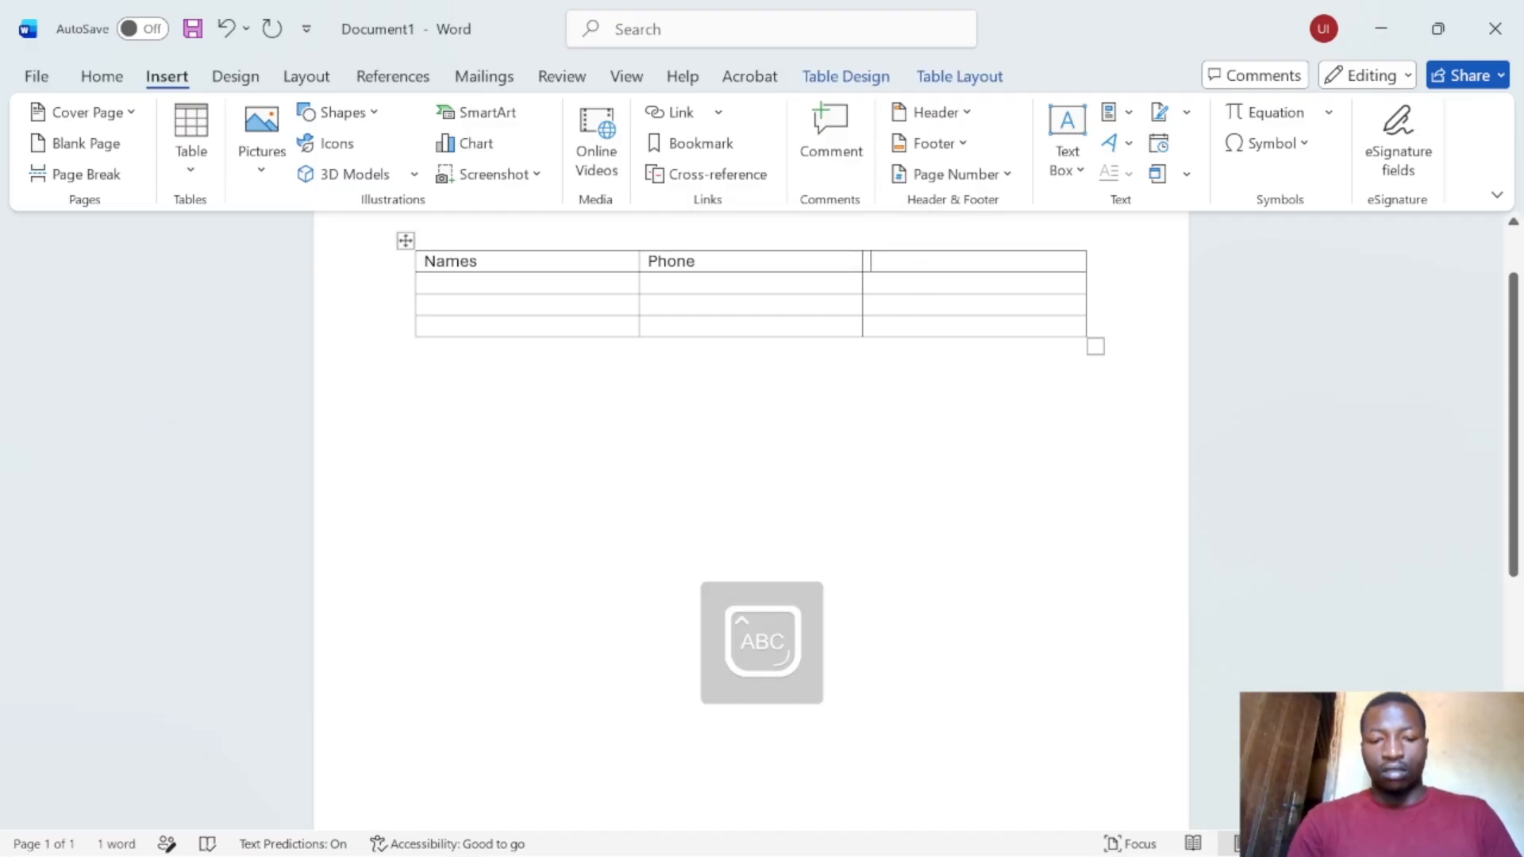
type("E")
key("Caps_Lock")
type("mail")
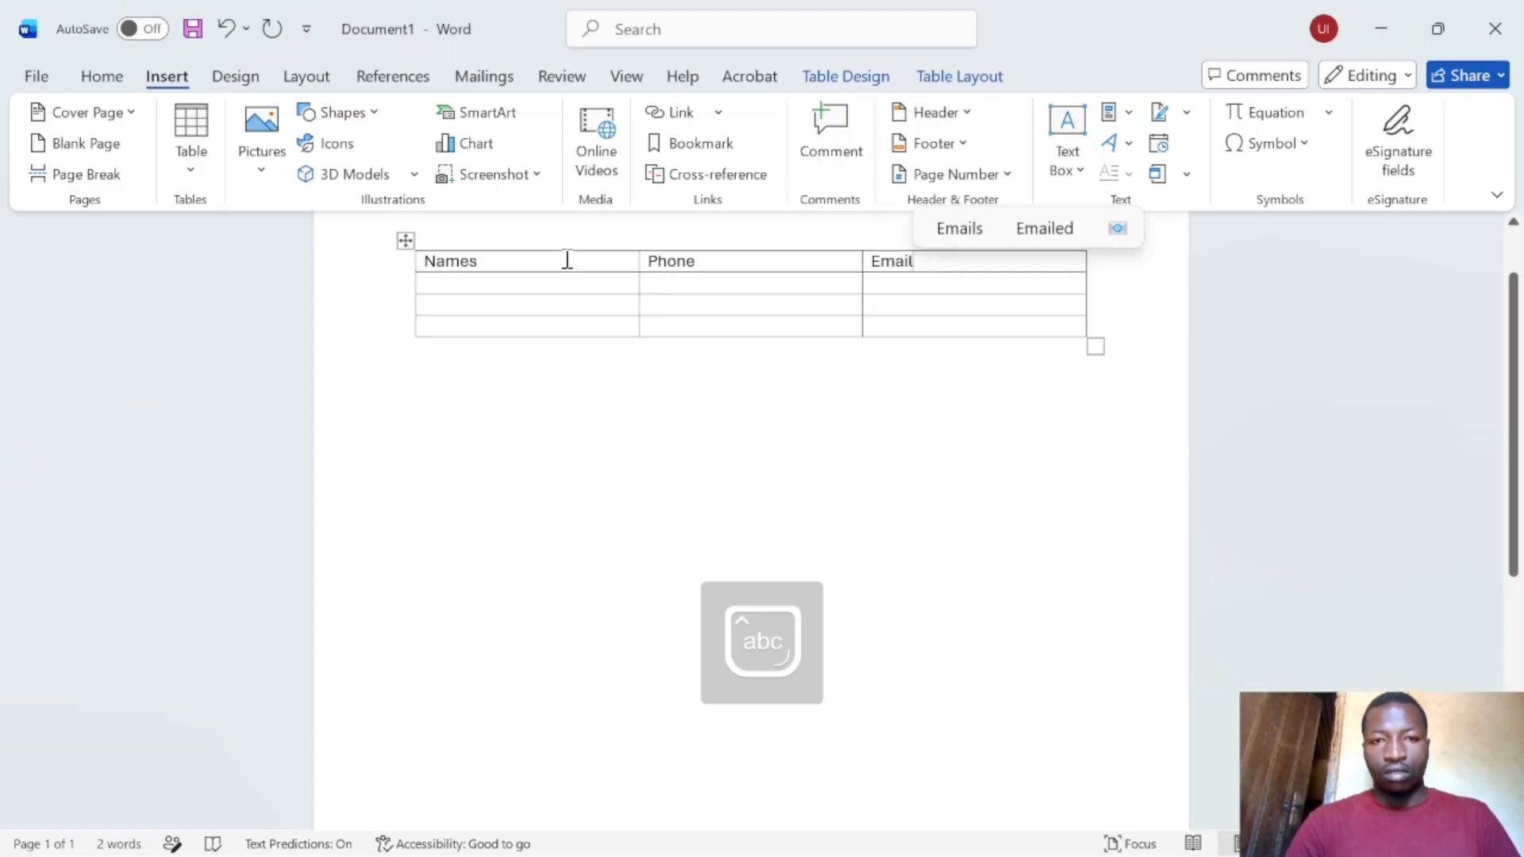
- Type a person's name in row two's first cell and undo a mistyped phone number
left_click(531, 289)
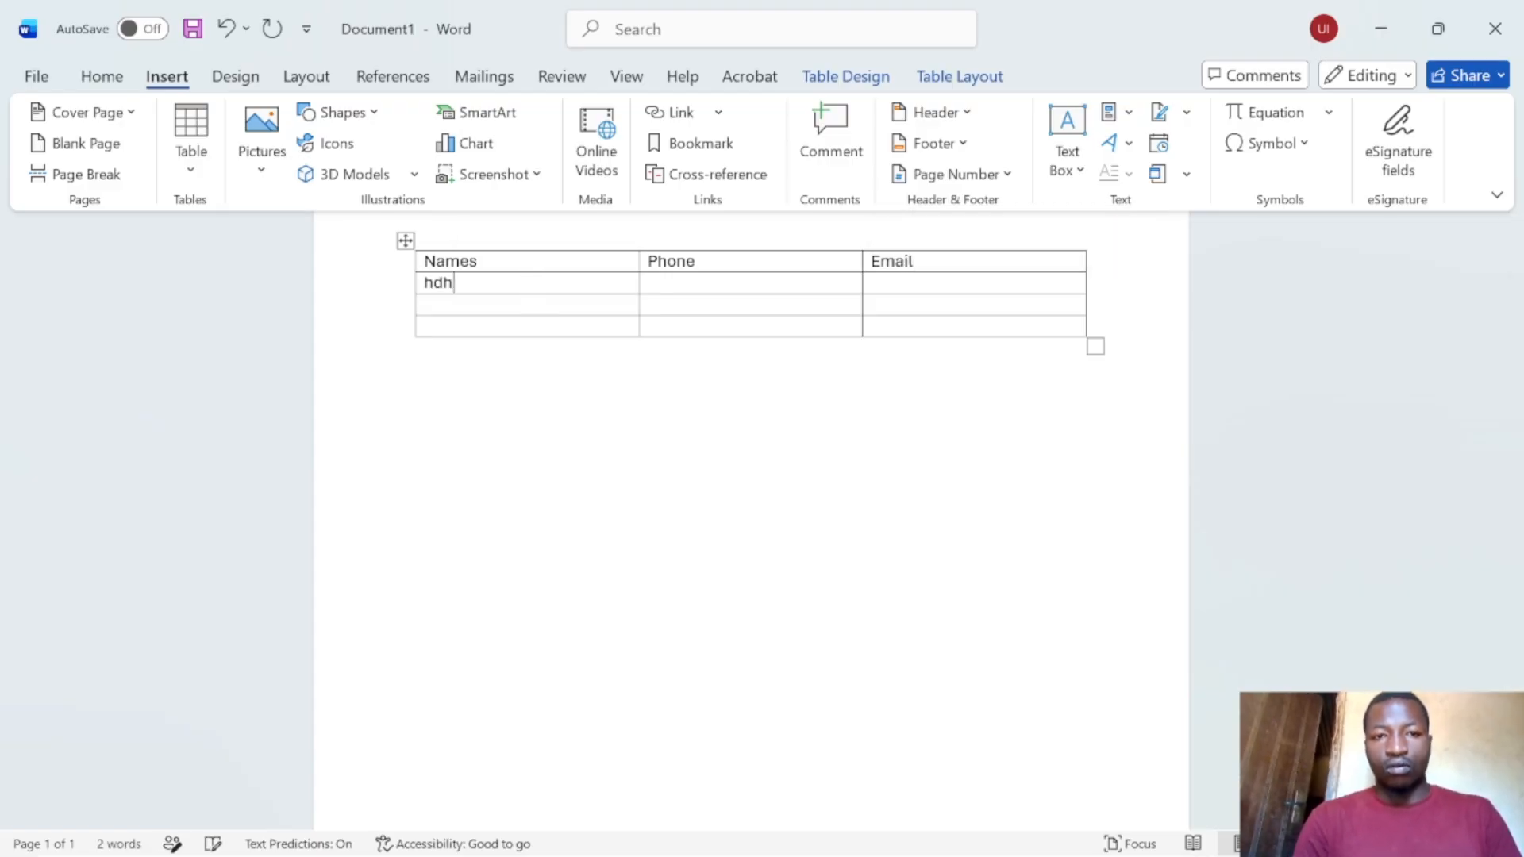
key("Caps_Lock")
key("Caps_Lock")
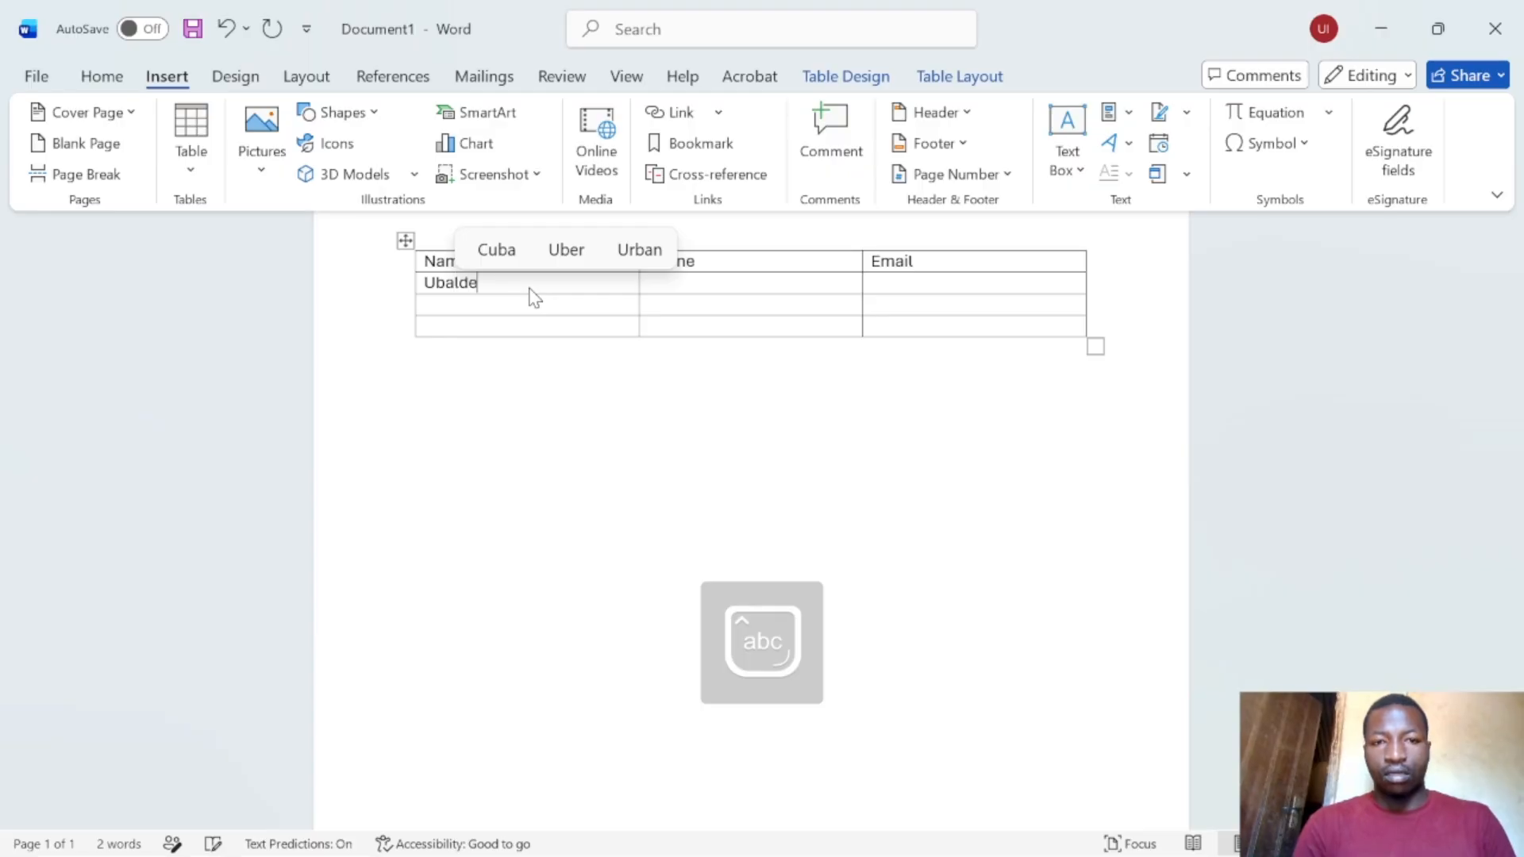
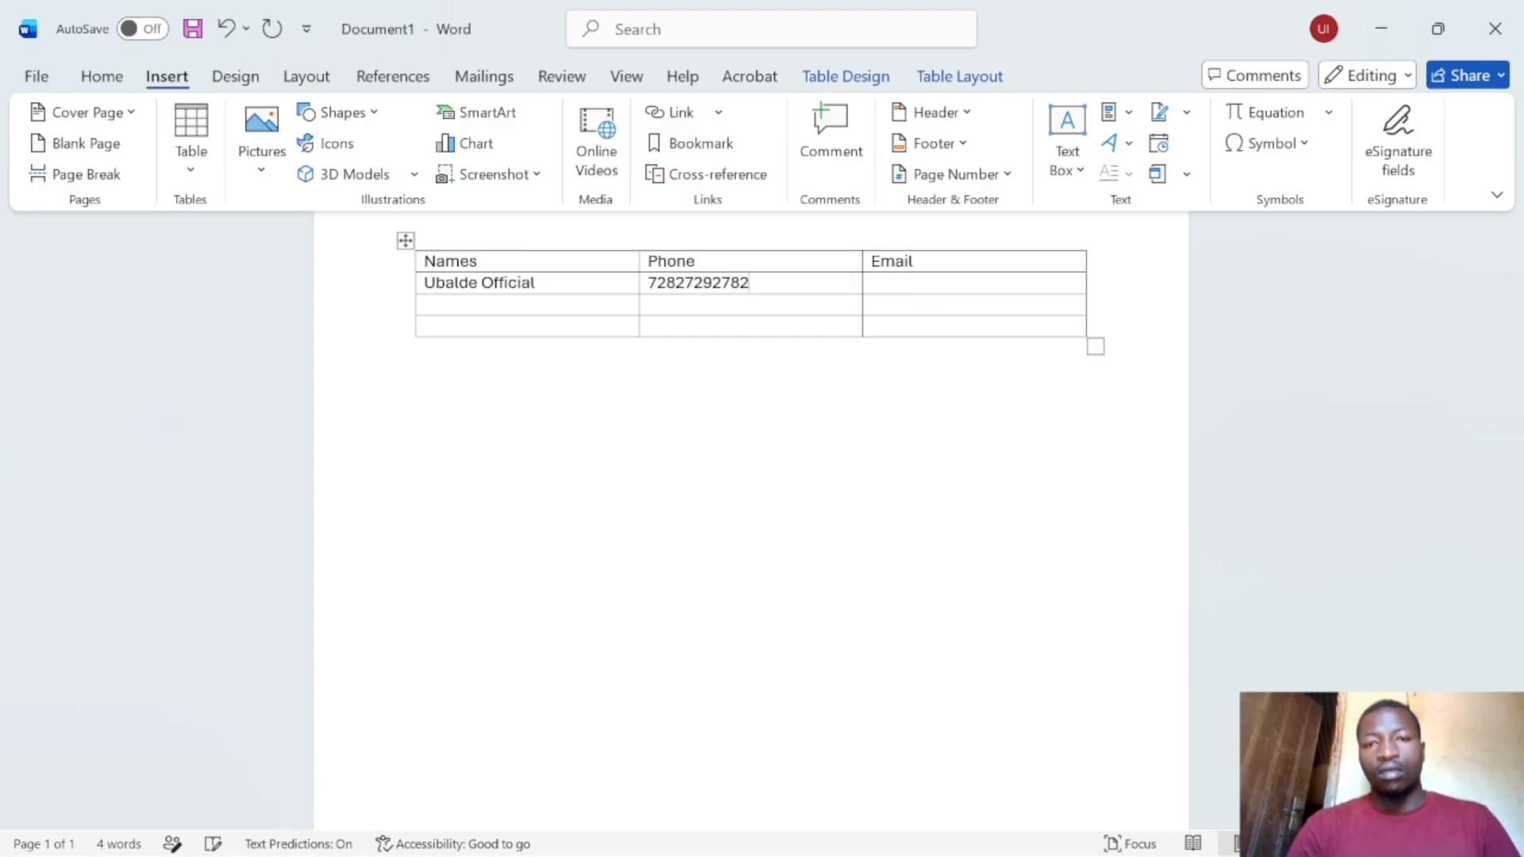
key("ctrl+z")
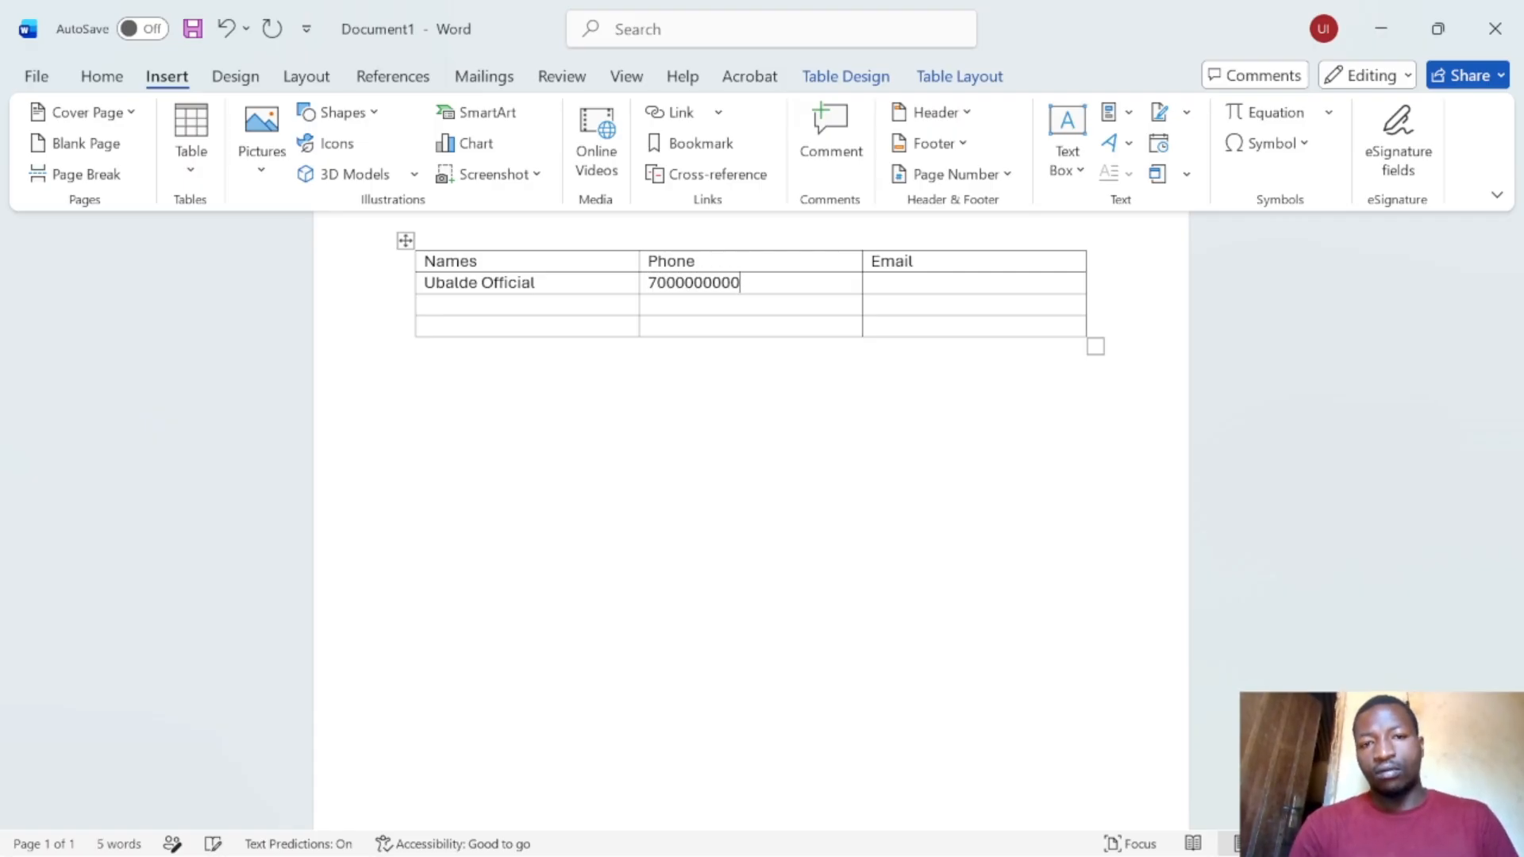
- Fill in the contact's email address and add the +250 country code to the phone
left_click(920, 291)
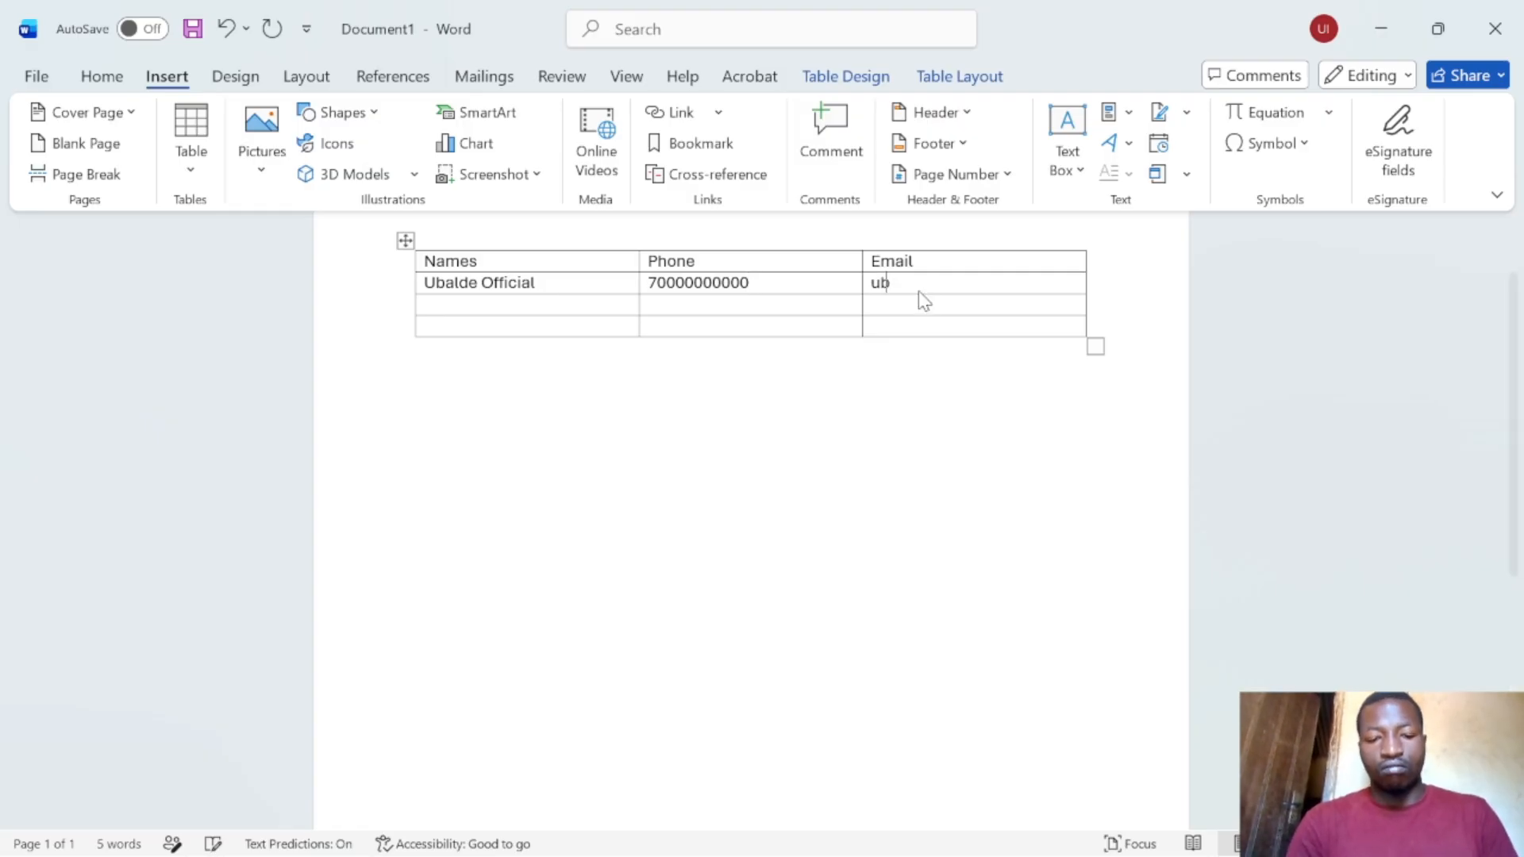
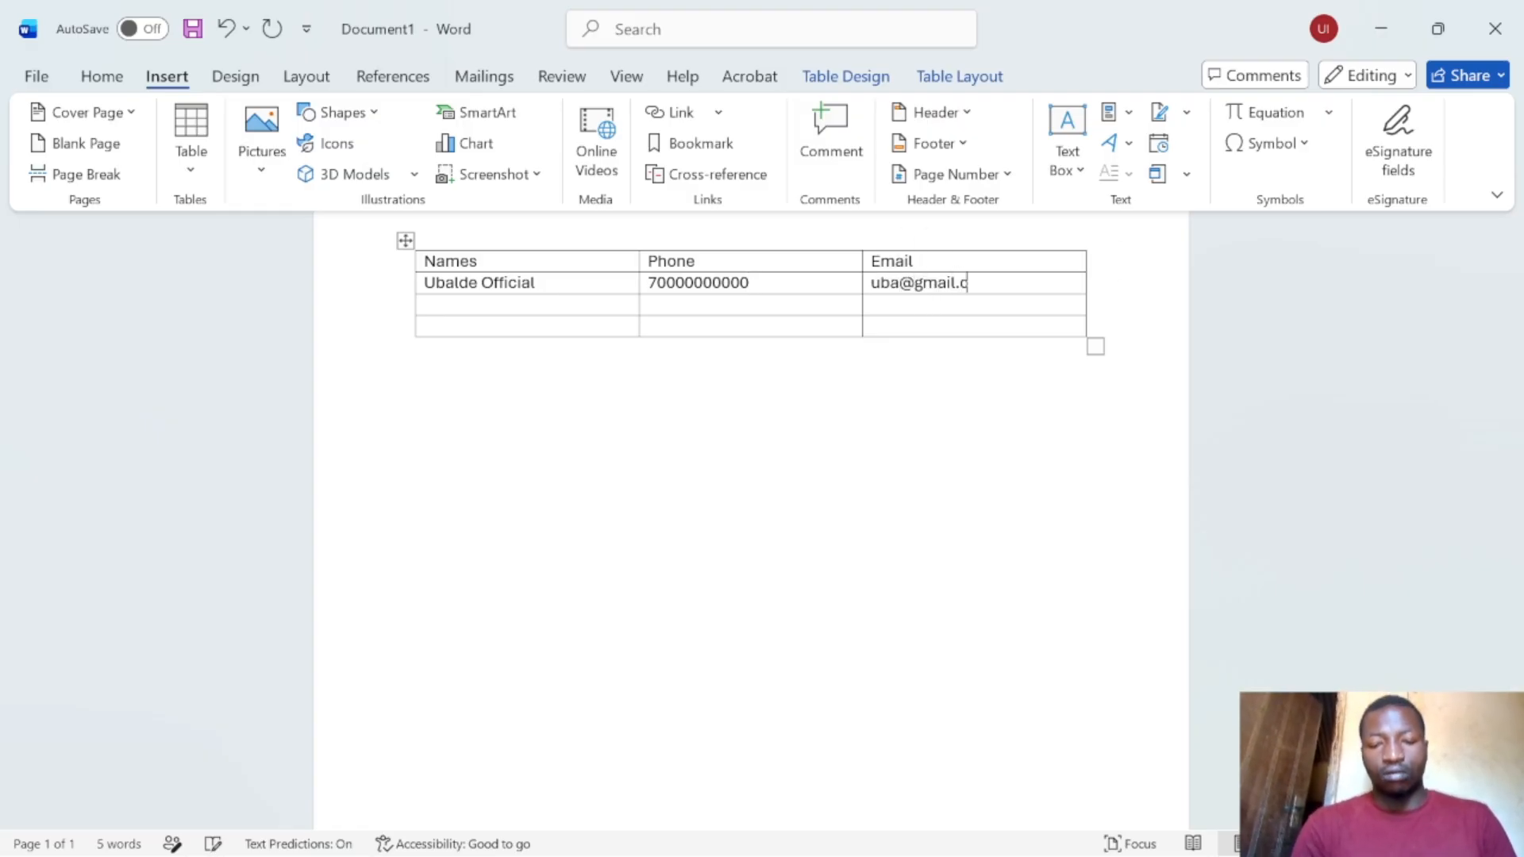
key("Left")
key("Left")
key("Left")
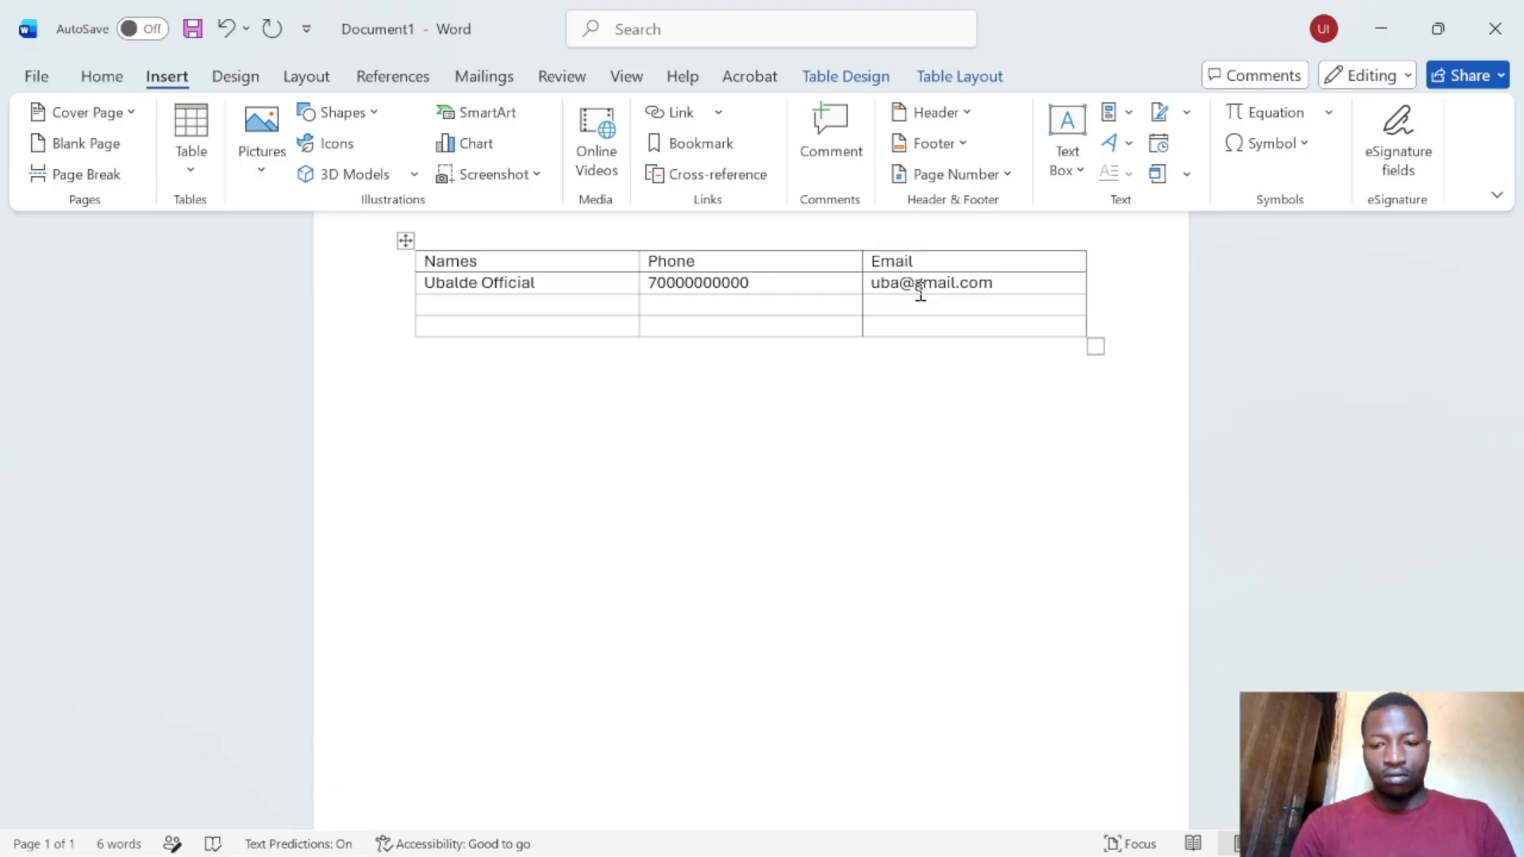
type("+@5")
key("BackSpace")
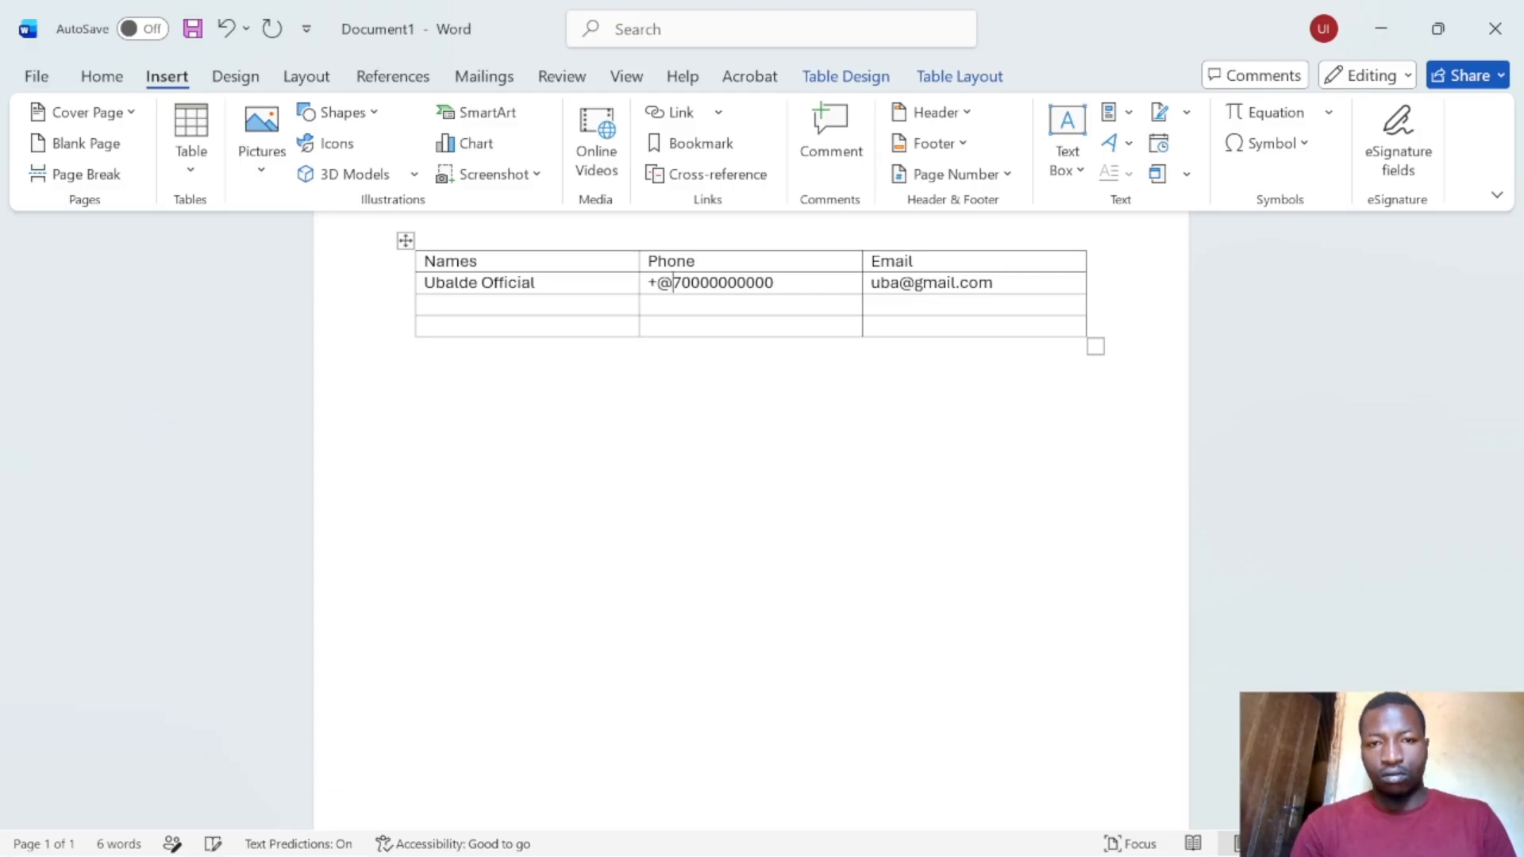
key("BackSpace")
type("250")
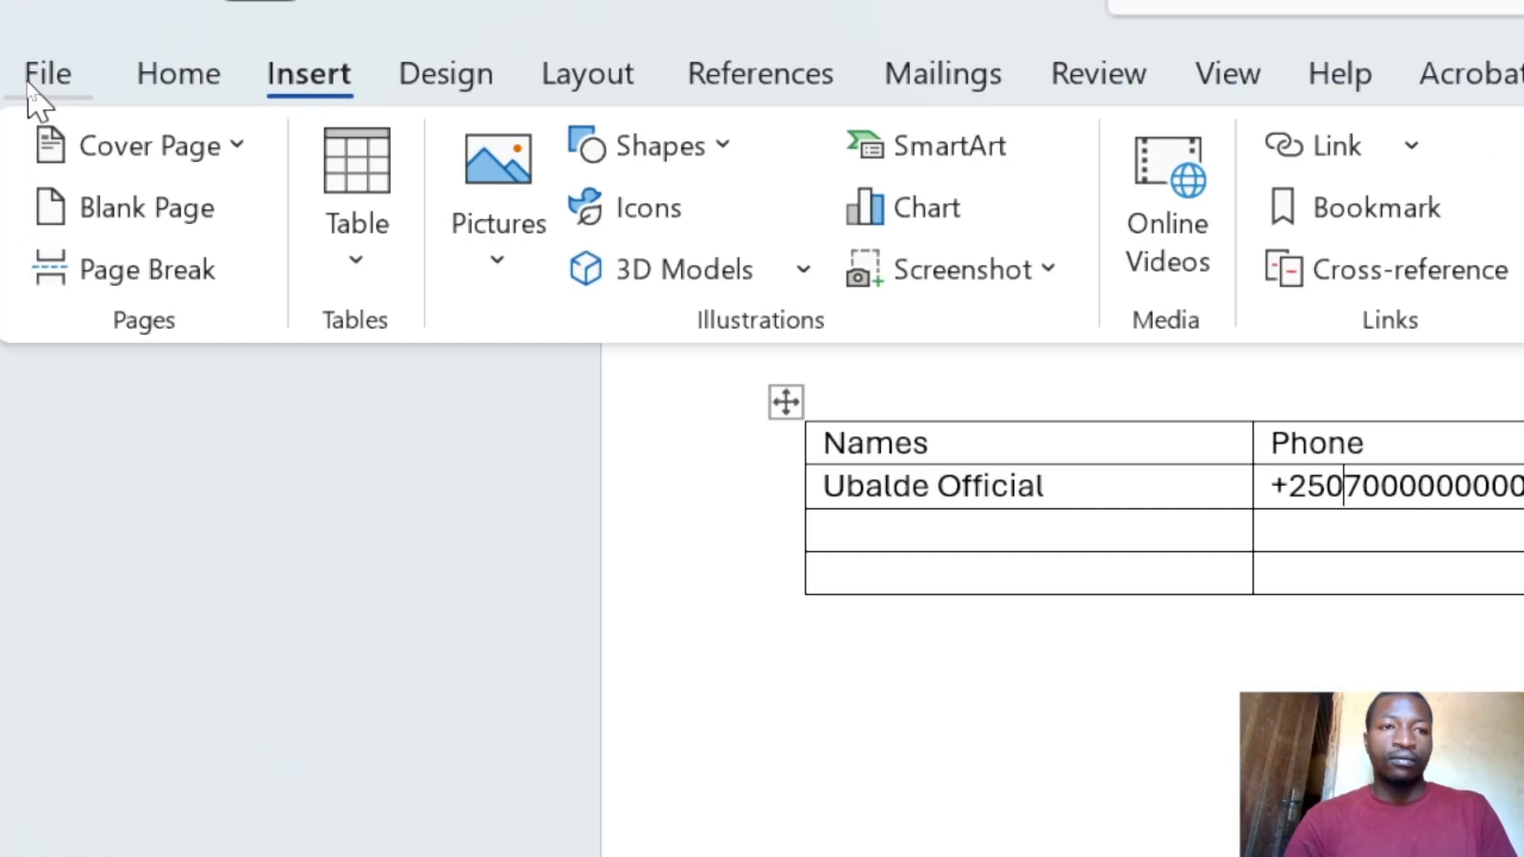
- Save the document as 'Names' on the Desktop through Save As > Browse
left_click(32, 78)
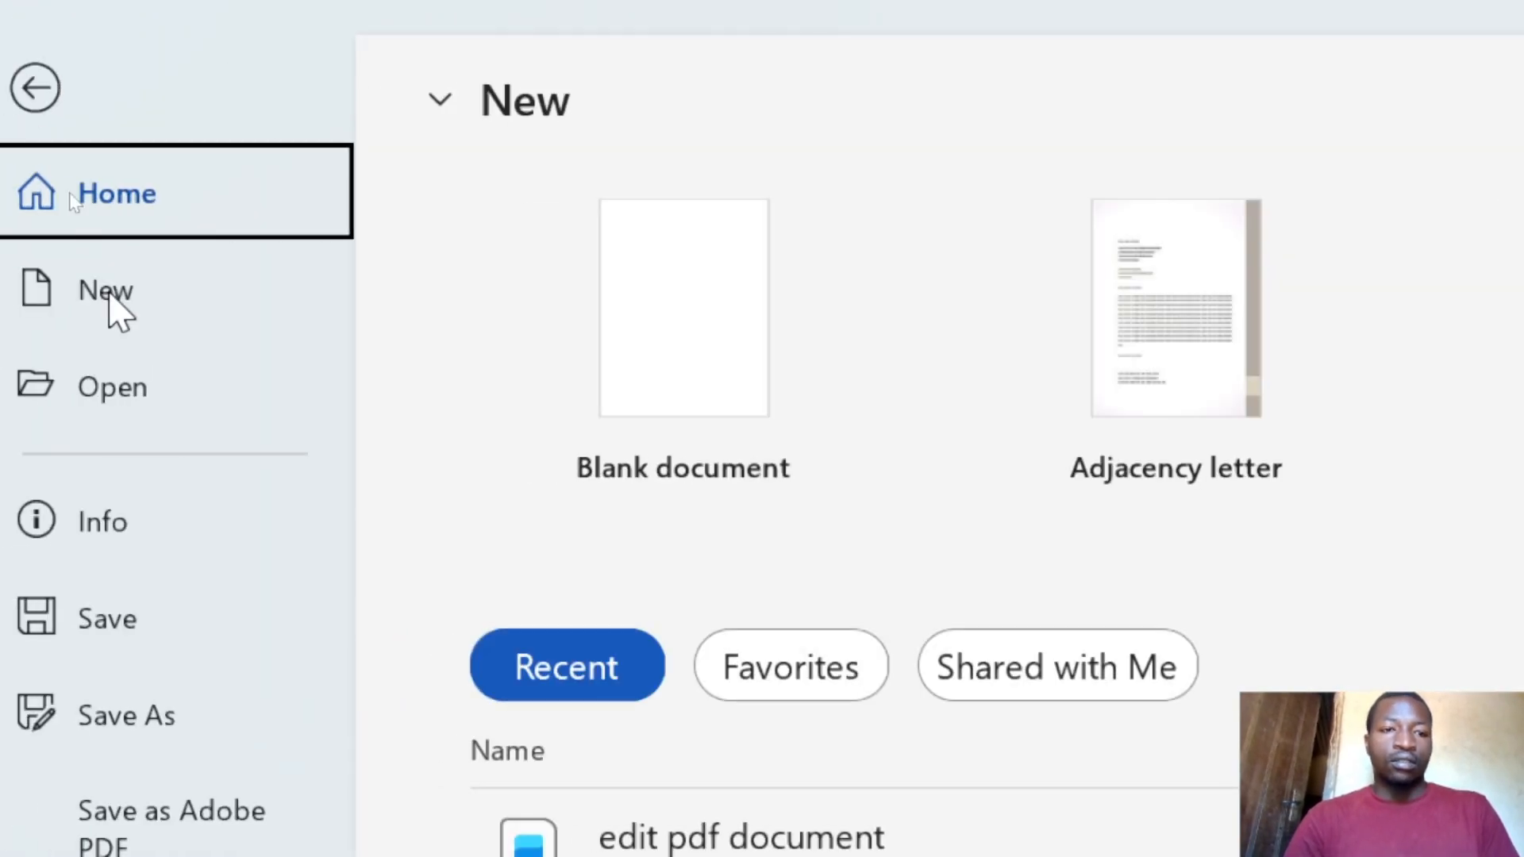
left_click(149, 720)
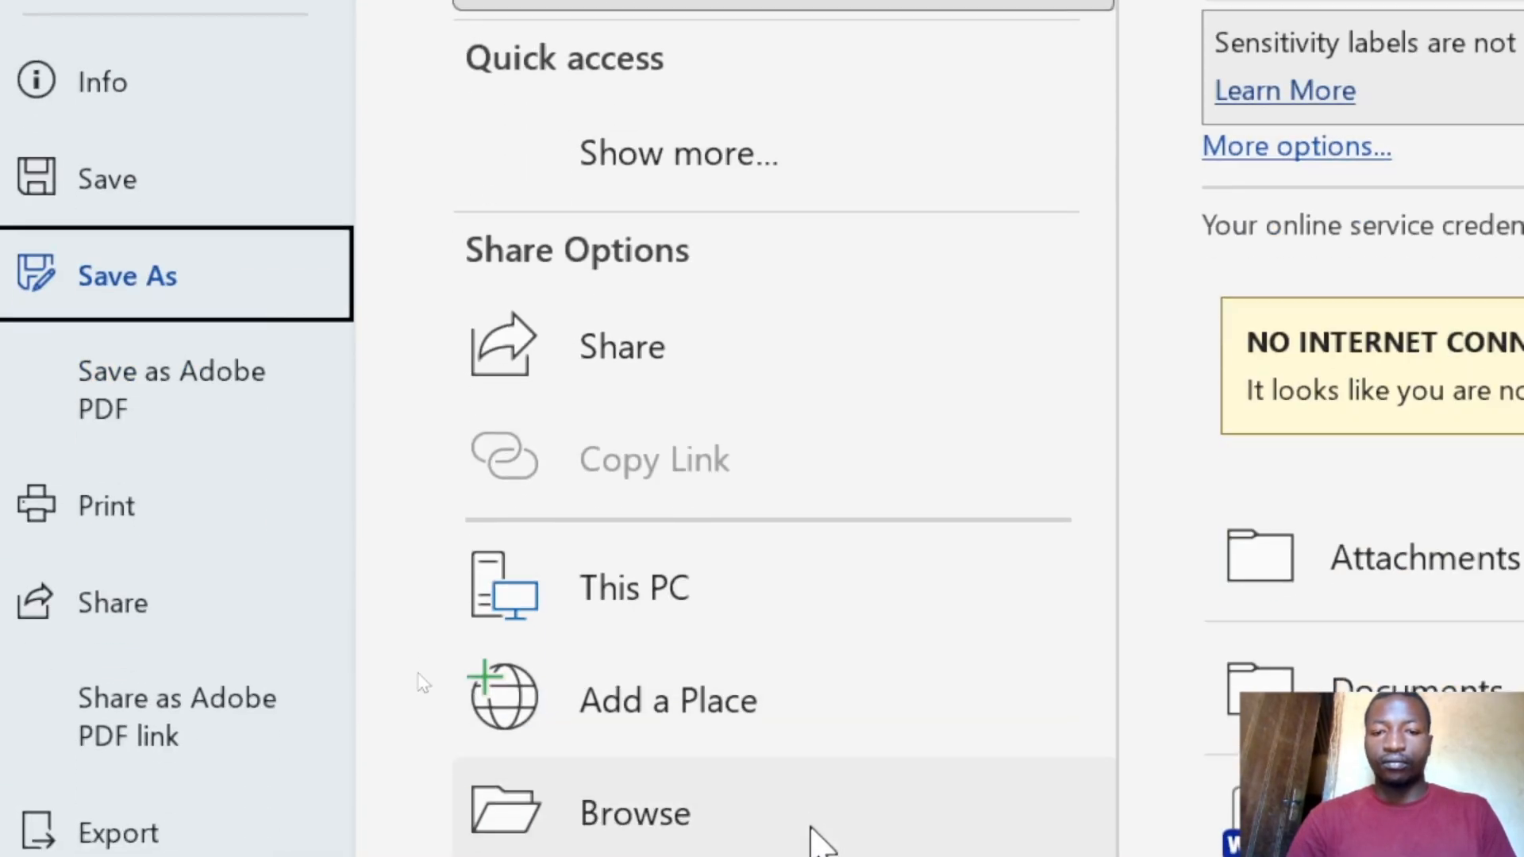
left_click(652, 841)
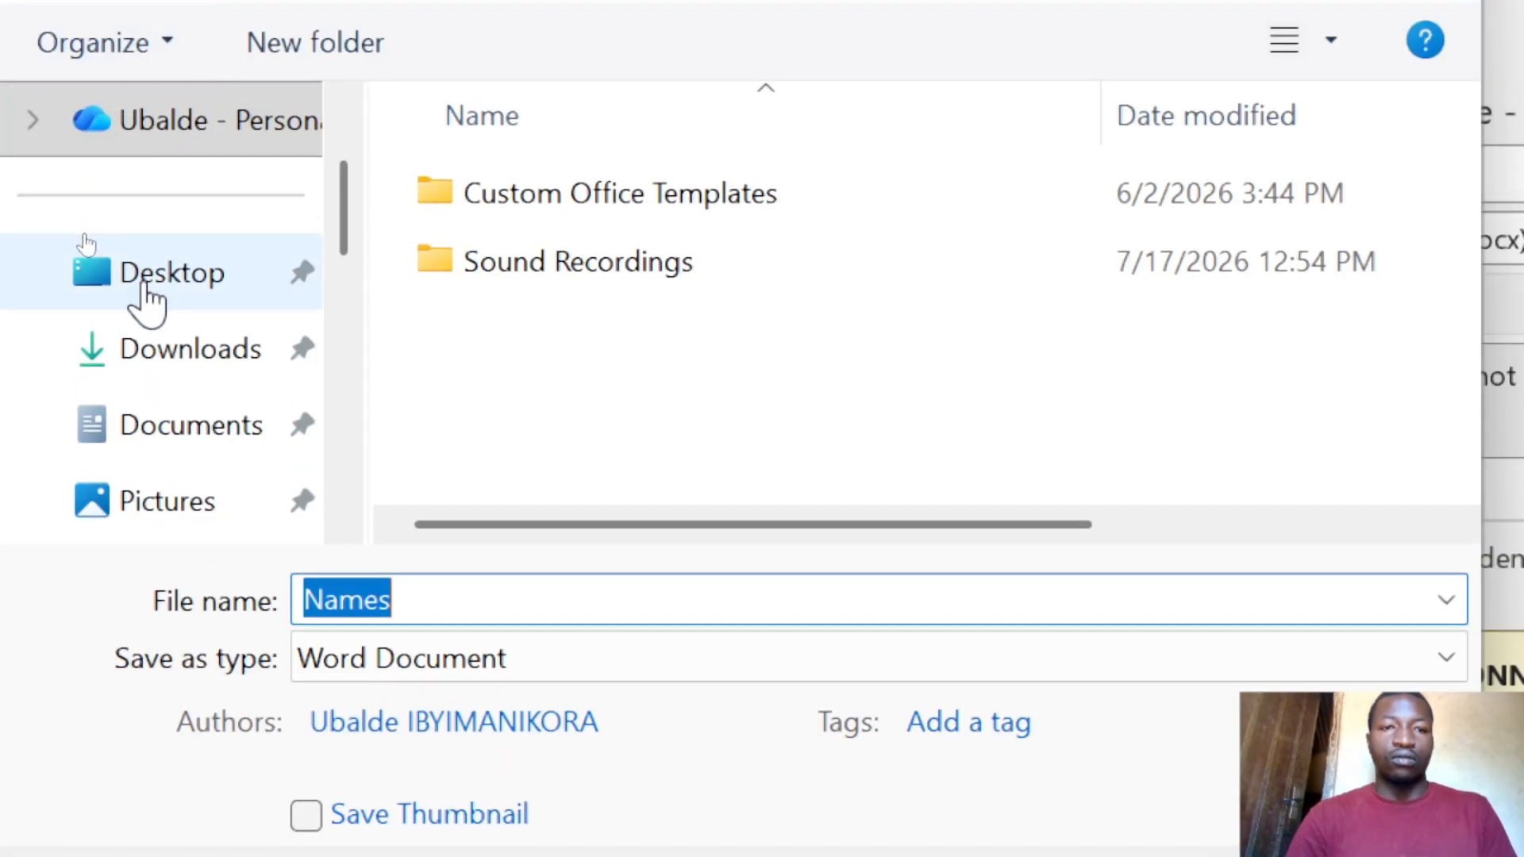
left_click(147, 32)
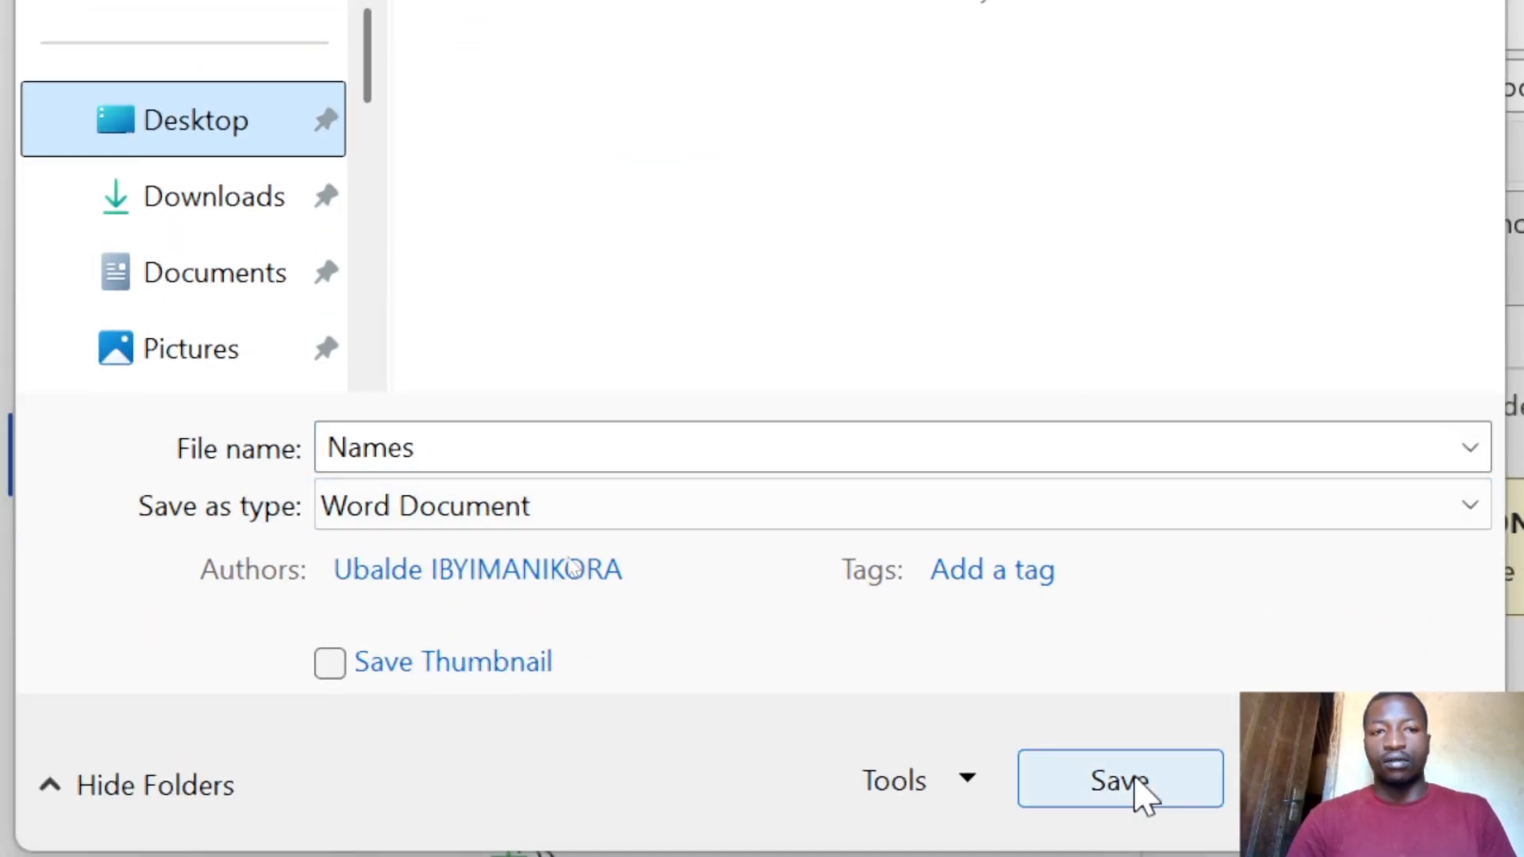
left_click(1136, 782)
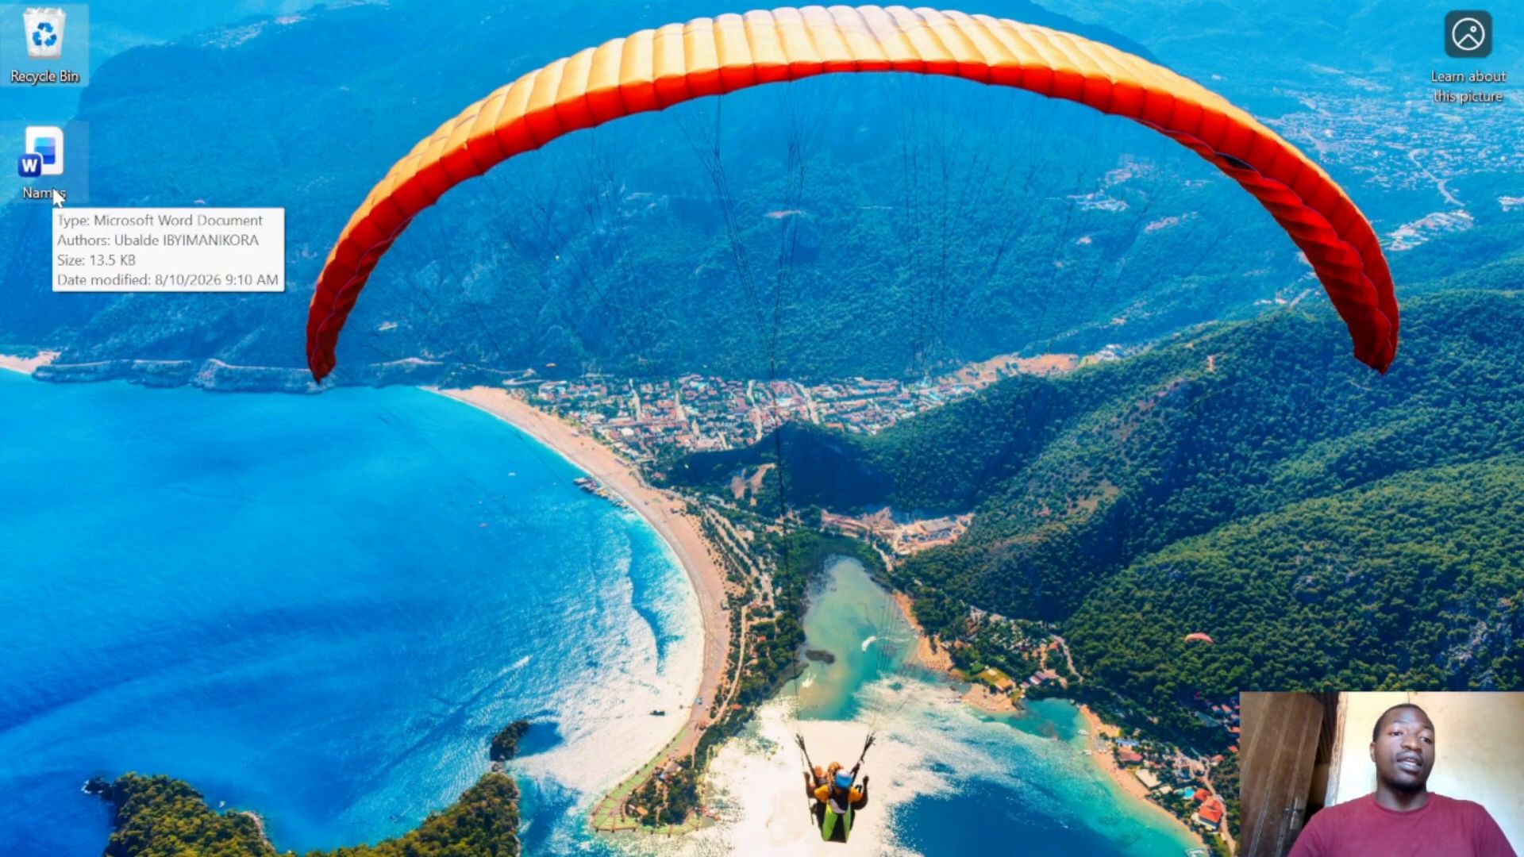
- Show the open-windows switcher with Alt+Tab
key("alt+Tab")
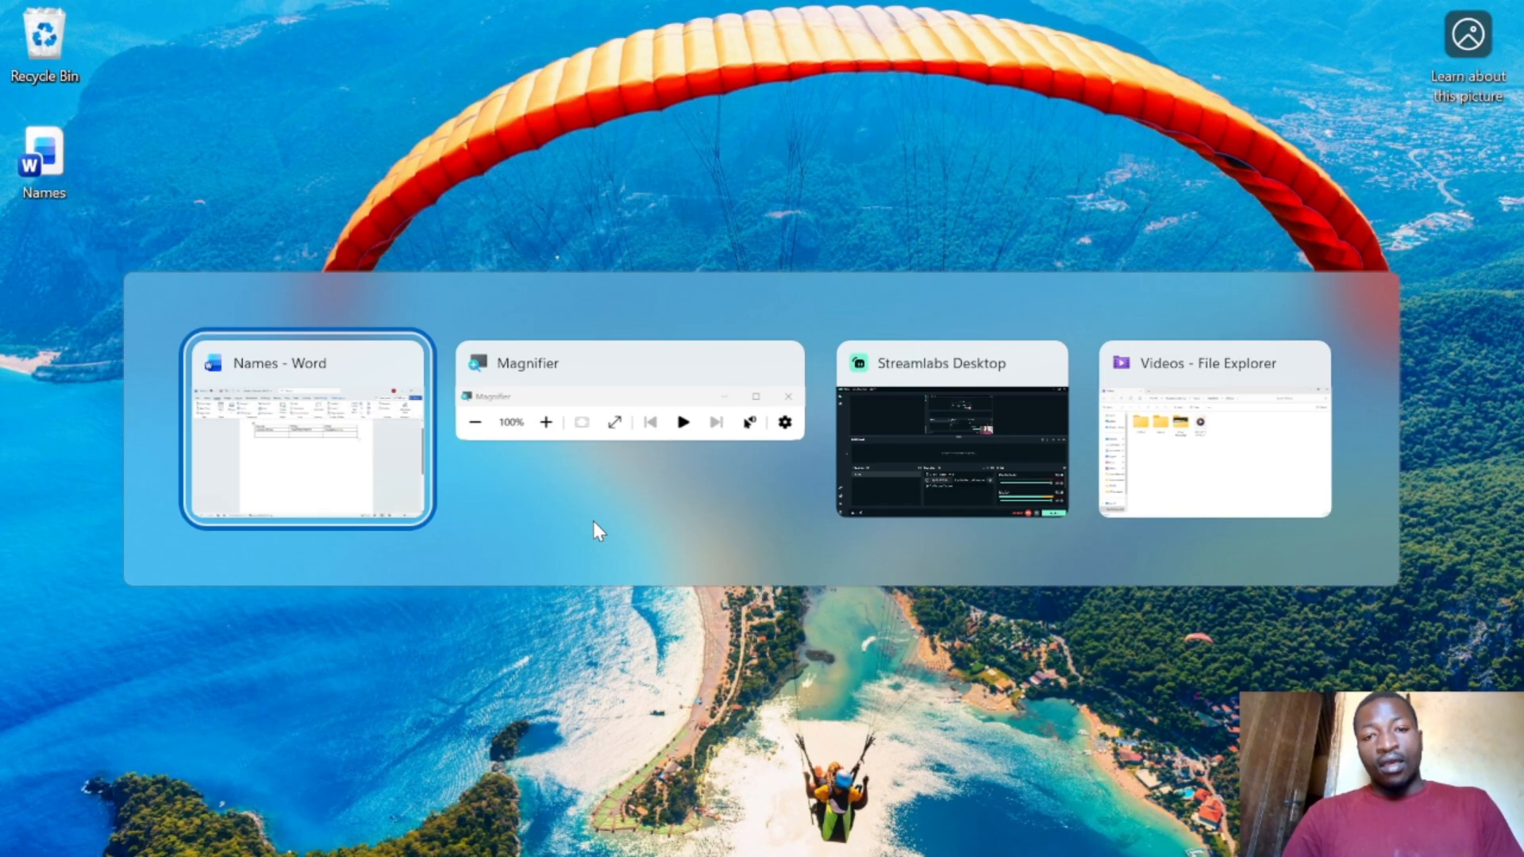